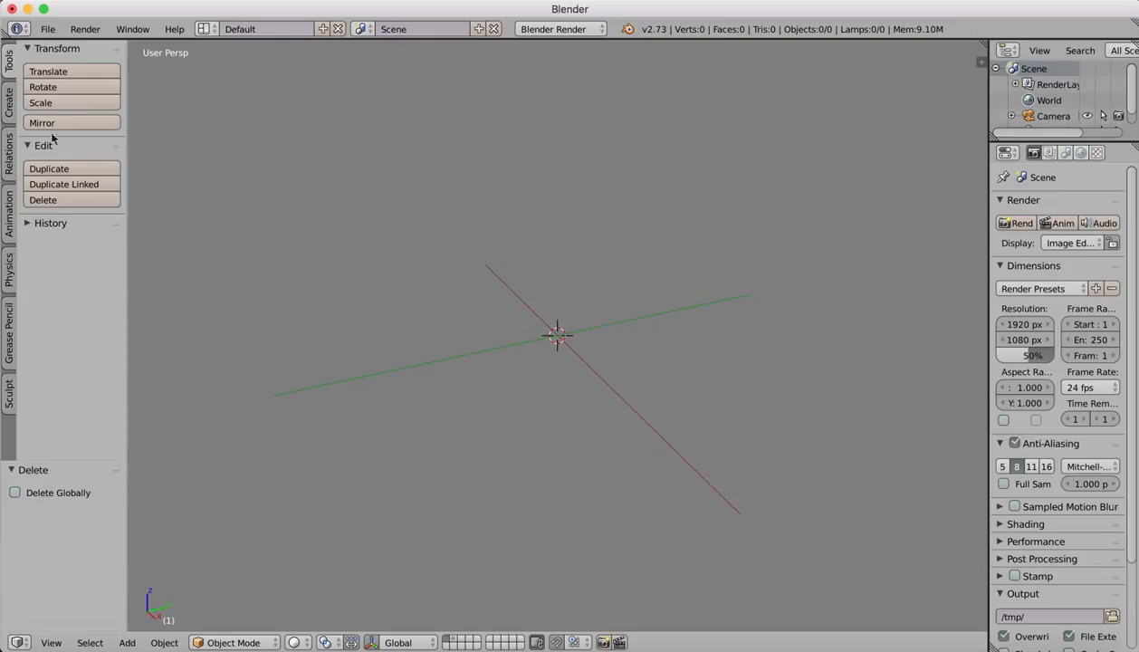
Add a NURBS curve at the scene origin and switch the viewport to the top view
{"action": "left_click", "coordinate": [10, 107]}
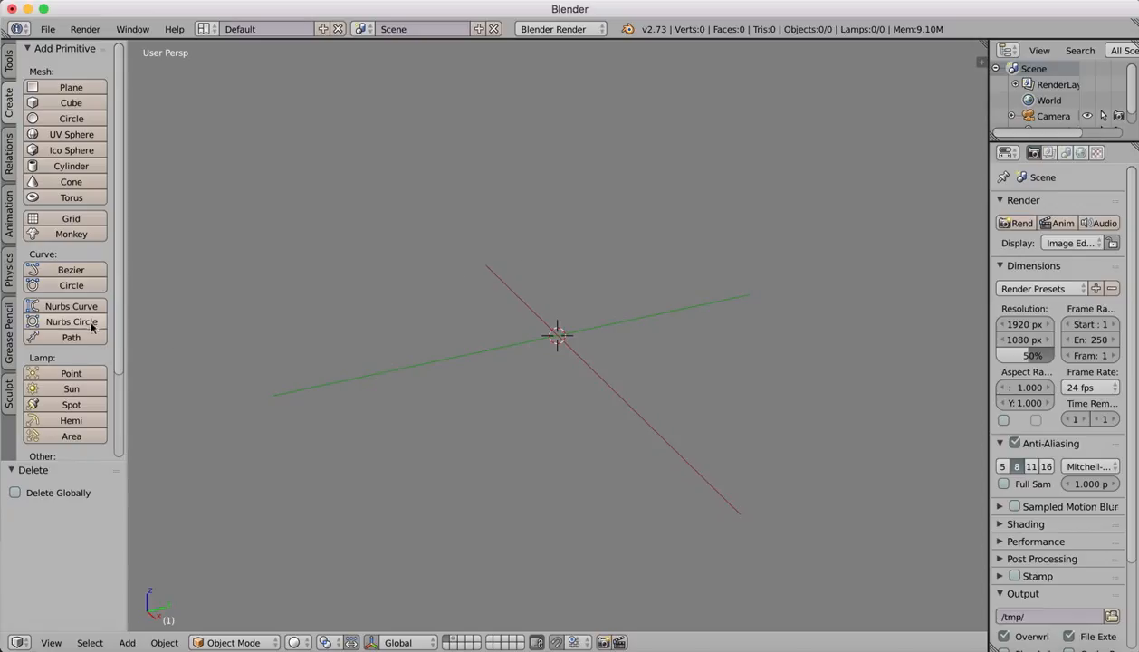
{"action": "left_click", "coordinate": [65, 306]}
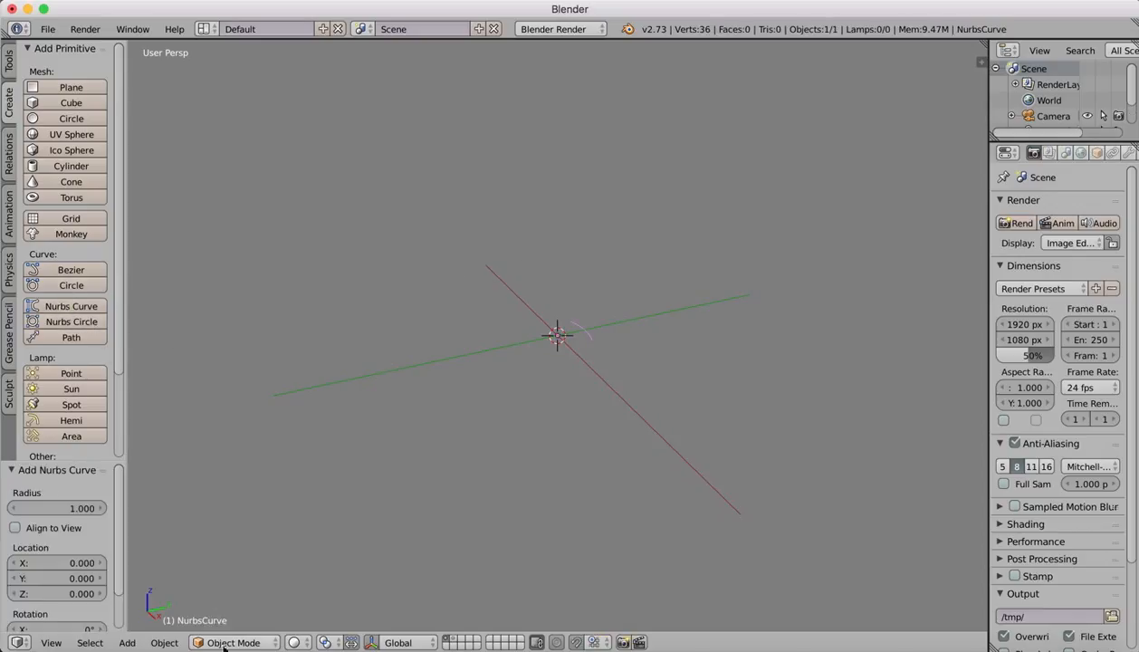
{"action": "left_click", "coordinate": [60, 642]}
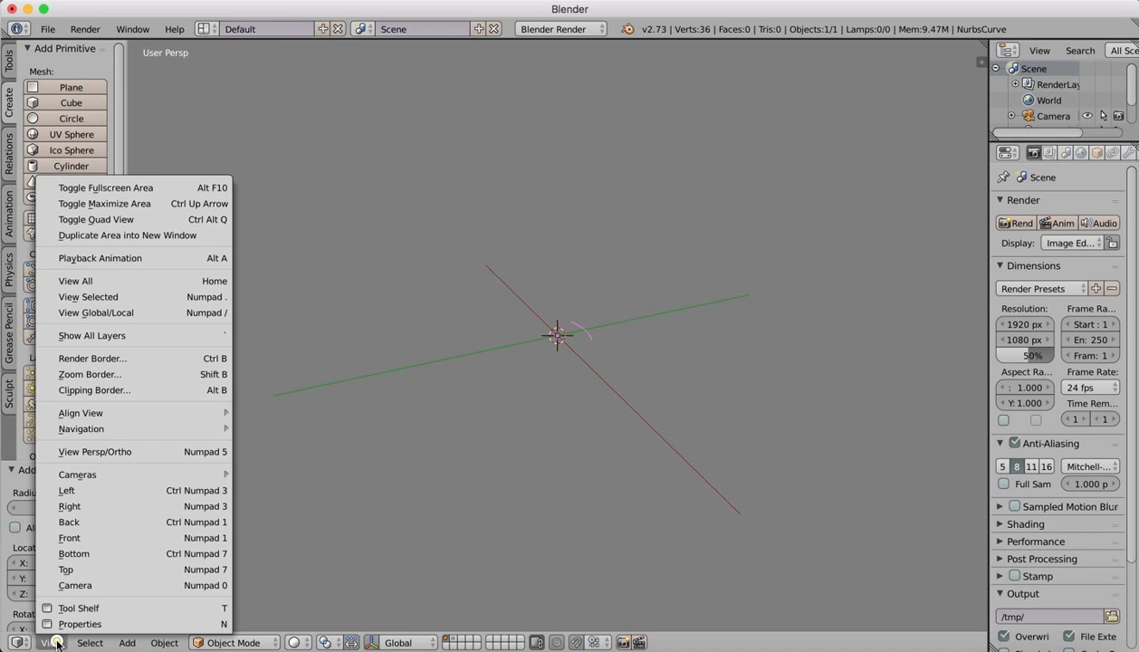
{"action": "left_click", "coordinate": [69, 570]}
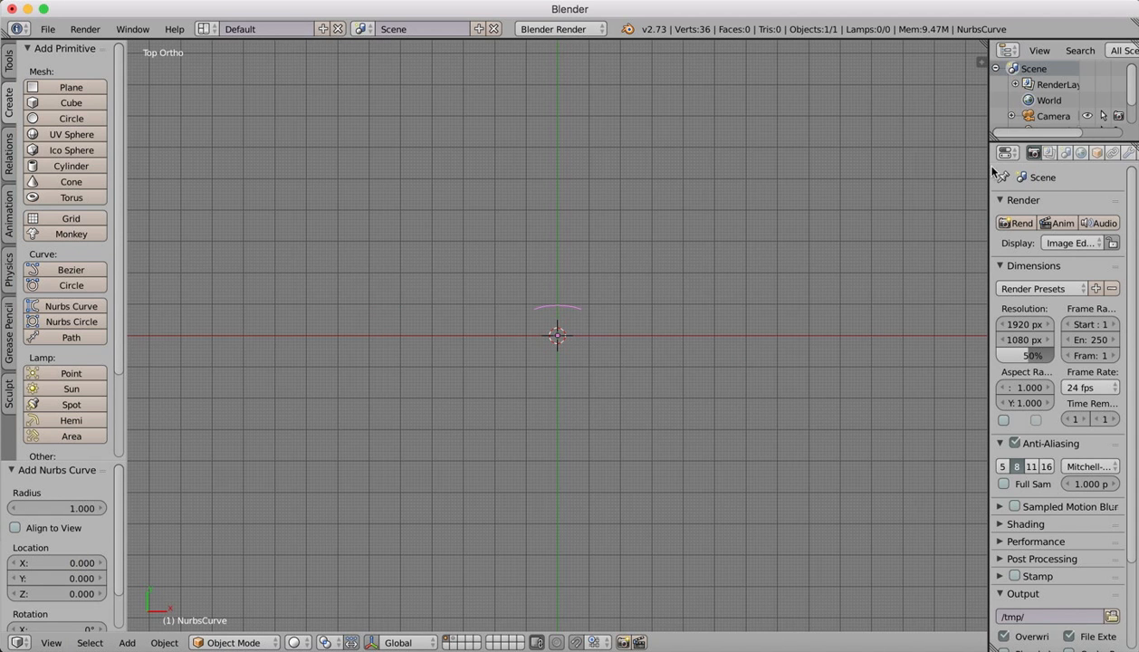
Widen the properties area and enable Endpoint U for the curve's active spline
{"action": "left_click_drag", "start_coordinate": [990, 168], "coordinate": [914, 165]}
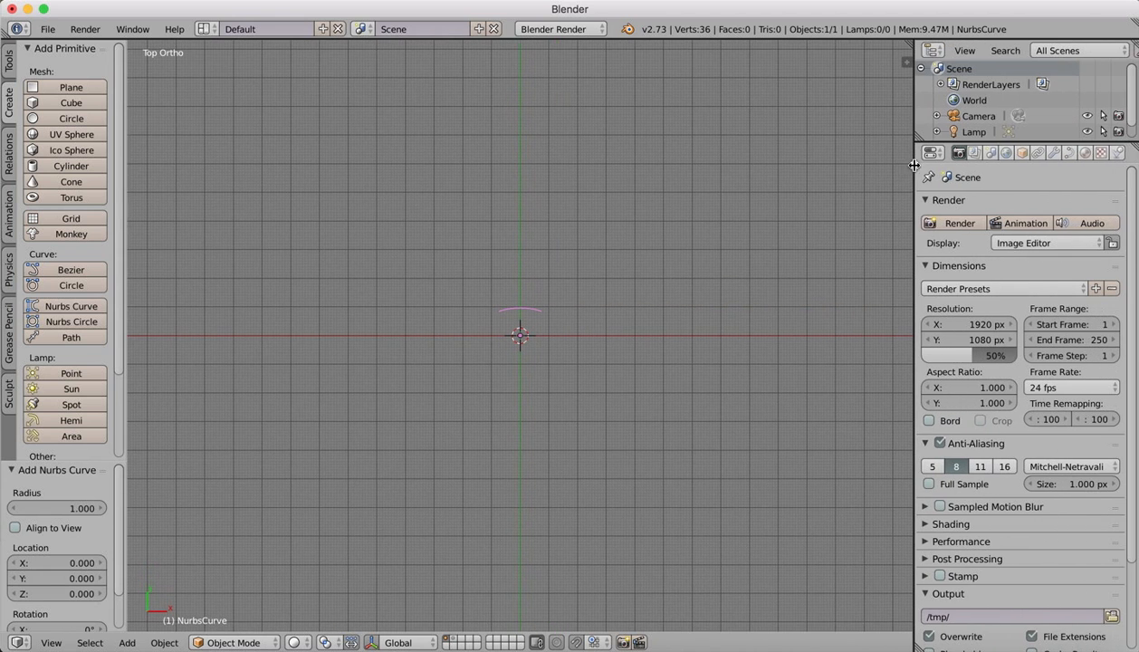
{"action": "left_click", "coordinate": [1066, 152]}
{"action": "scroll", "coordinate": [1072, 409], "scroll_direction": "down", "scroll_amount": 1}
{"action": "scroll", "coordinate": [1089, 424], "scroll_direction": "down", "scroll_amount": 4}
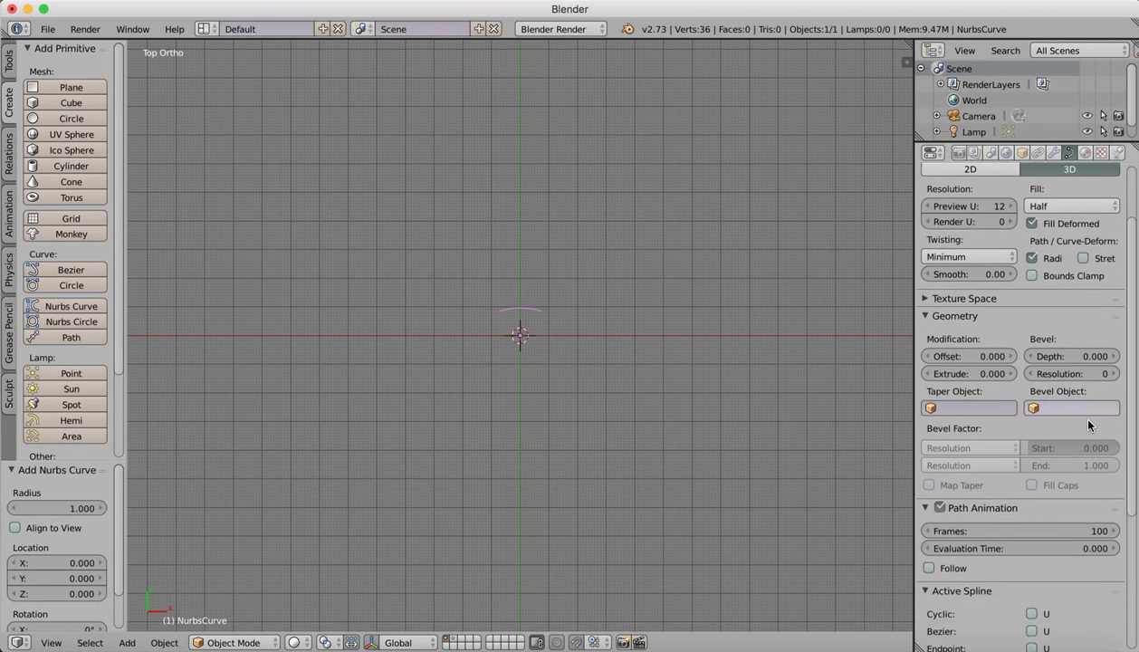
{"action": "left_click", "coordinate": [1030, 558]}
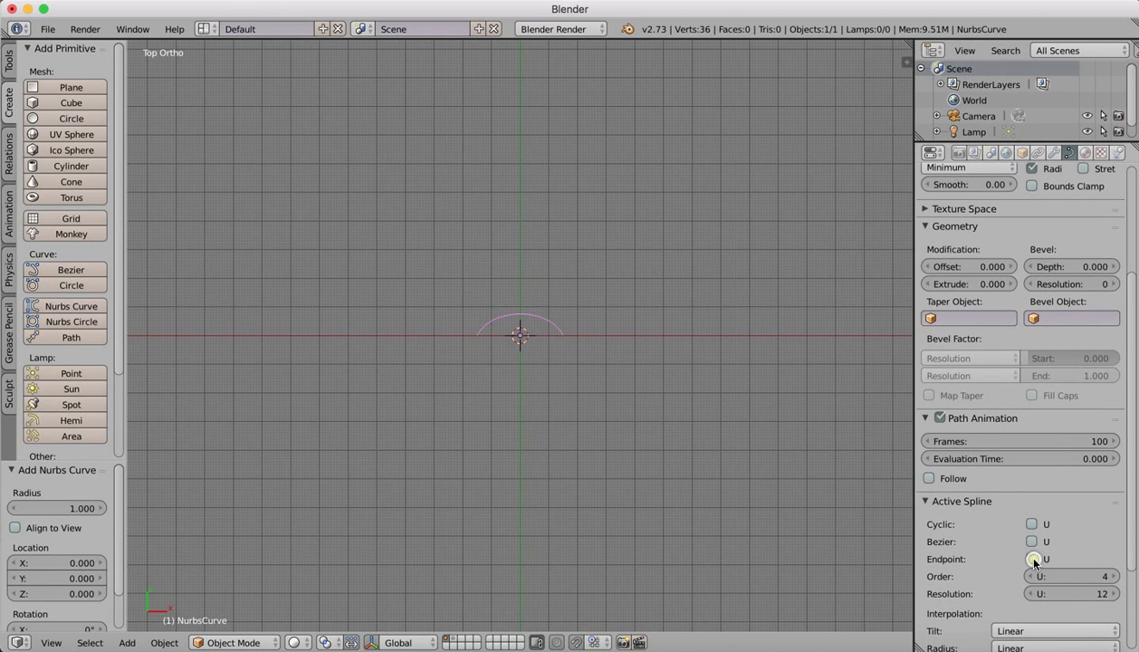
In Edit Mode, move the curve's four control points to form an S-shaped path above the X axis, then return to Object Mode
{"action": "left_click", "coordinate": [233, 641]}
{"action": "left_click", "coordinate": [232, 606]}
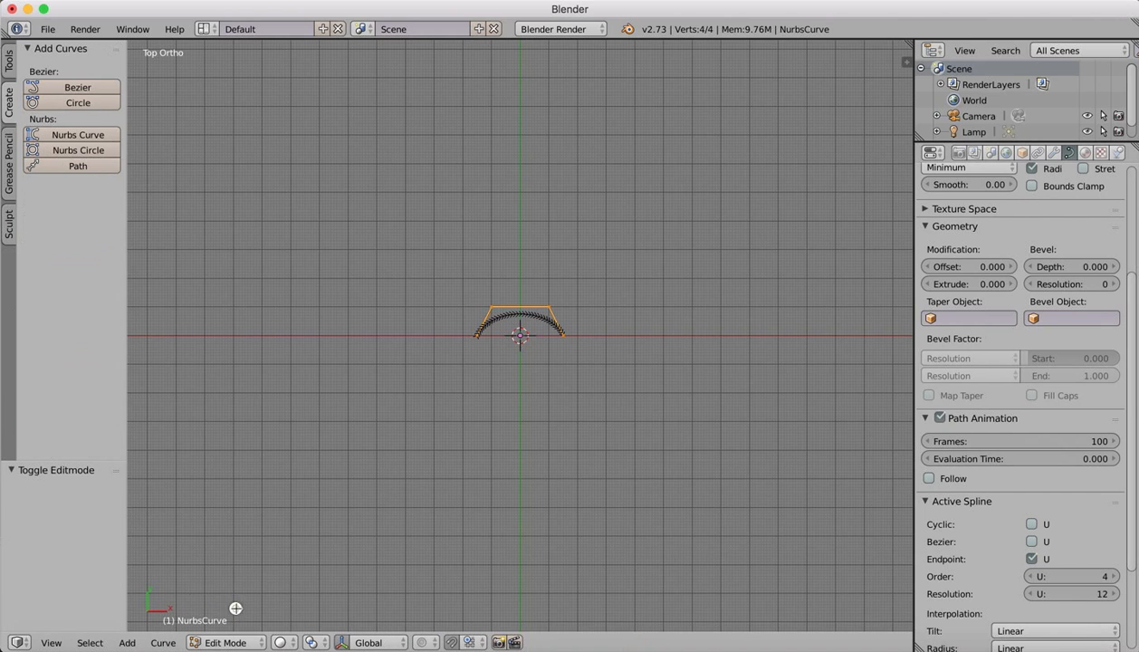
{"action": "right_click_drag", "start_coordinate": [490, 309], "coordinate": [440, 275]}
{"action": "right_click_drag", "start_coordinate": [477, 335], "coordinate": [386, 249]}
{"action": "right_click_drag", "start_coordinate": [439, 278], "coordinate": [417, 327]}
{"action": "right_click_drag", "start_coordinate": [551, 310], "coordinate": [498, 251]}
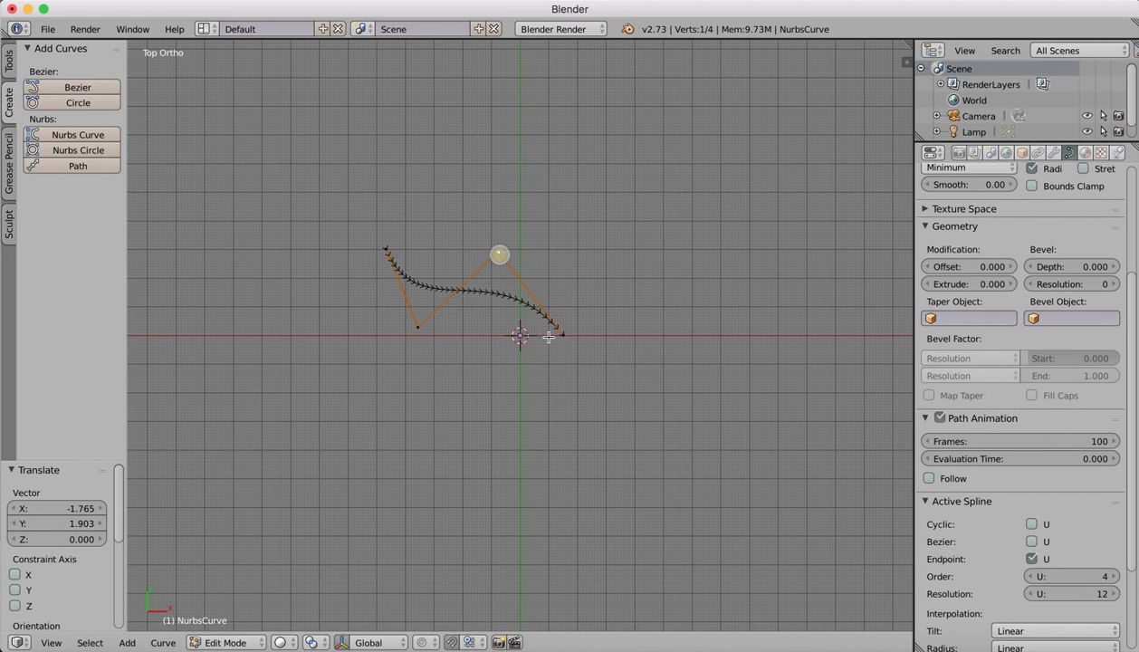
{"action": "right_click_drag", "start_coordinate": [554, 333], "coordinate": [519, 331]}
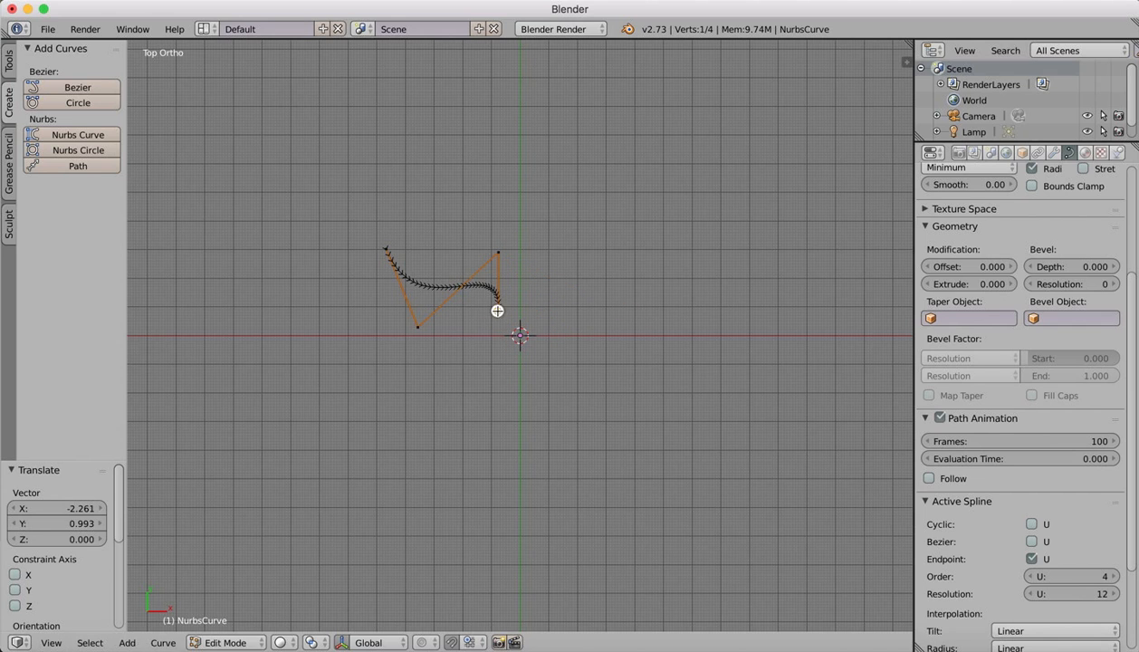
{"action": "left_click", "coordinate": [207, 644]}
{"action": "left_click", "coordinate": [231, 621]}
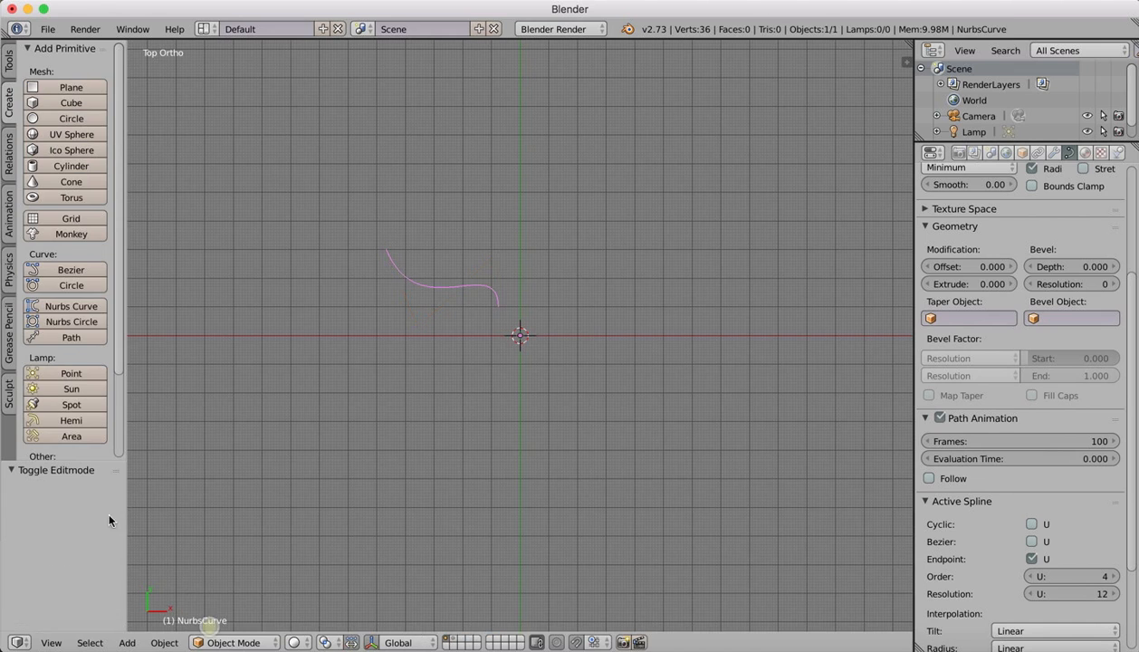
Add a NURBS circle, move it about 3.64 in X and 4.94 in Y, and scale it to about 0.295
{"action": "left_click", "coordinate": [66, 319]}
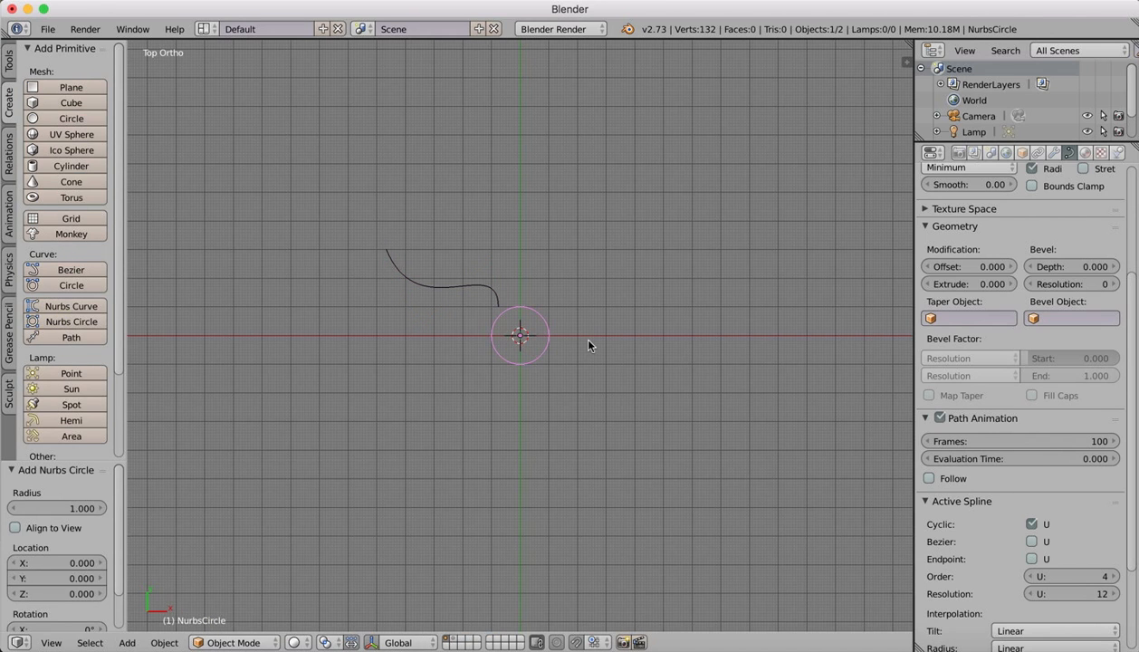
{"action": "key", "text": "g"}
{"action": "left_click", "coordinate": [651, 193]}
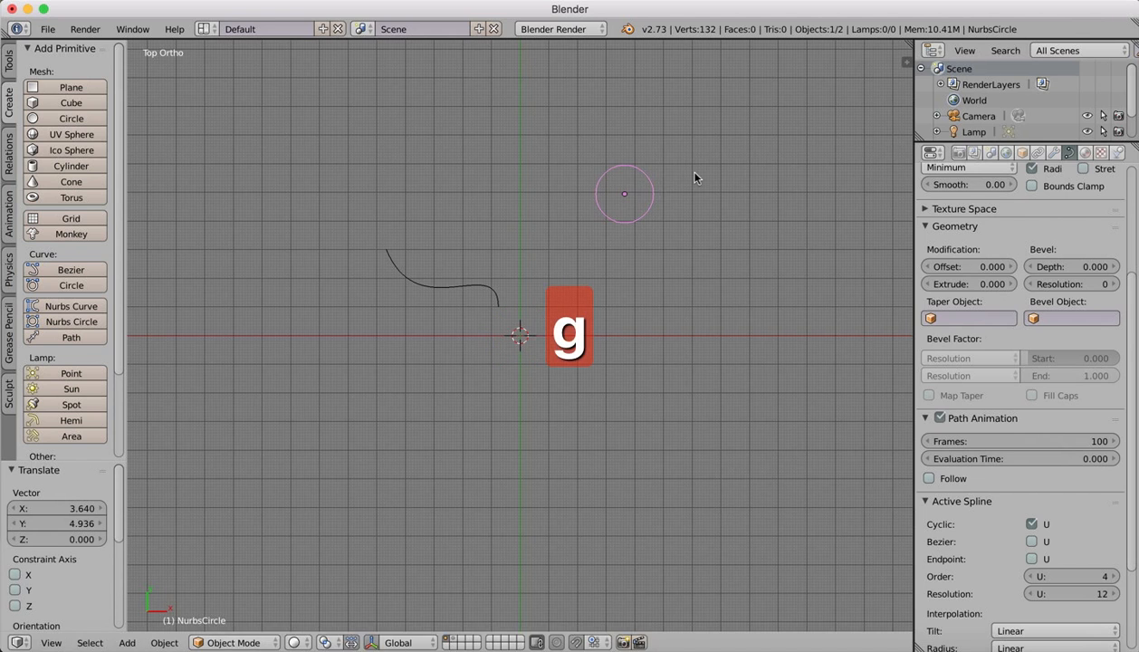
{"action": "key", "text": "s"}
{"action": "left_click", "coordinate": [645, 185]}
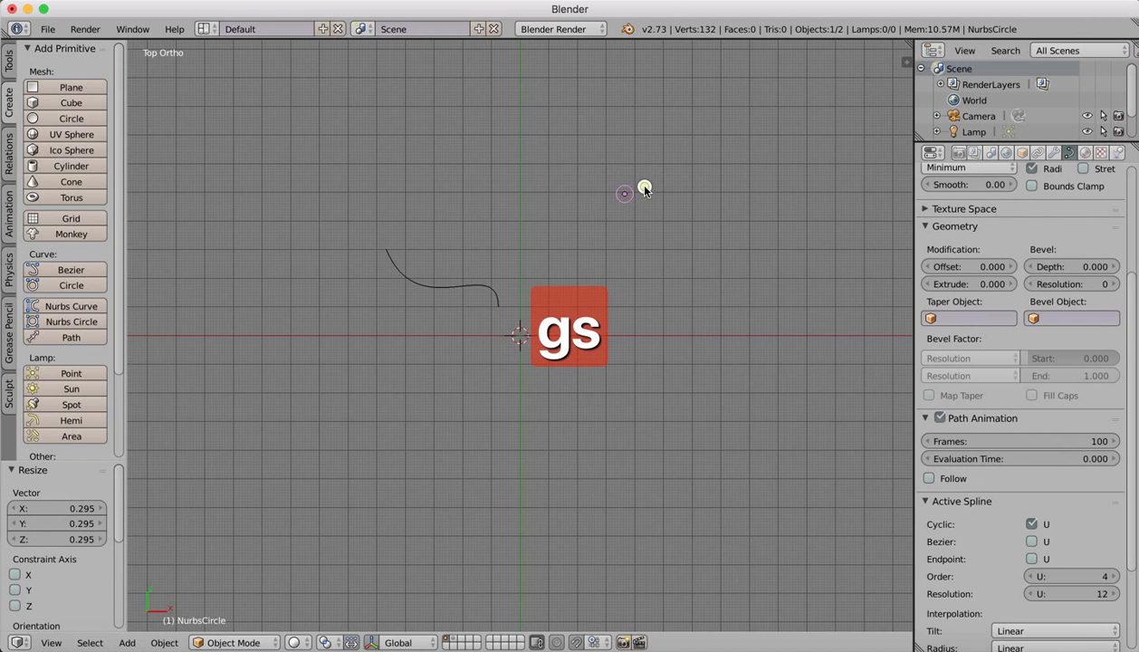
Assign NurbsCircle as the Bevel Object of the S-shaped curve in Object Mode
{"action": "right_click", "coordinate": [441, 284]}
{"action": "left_click", "coordinate": [233, 641]}
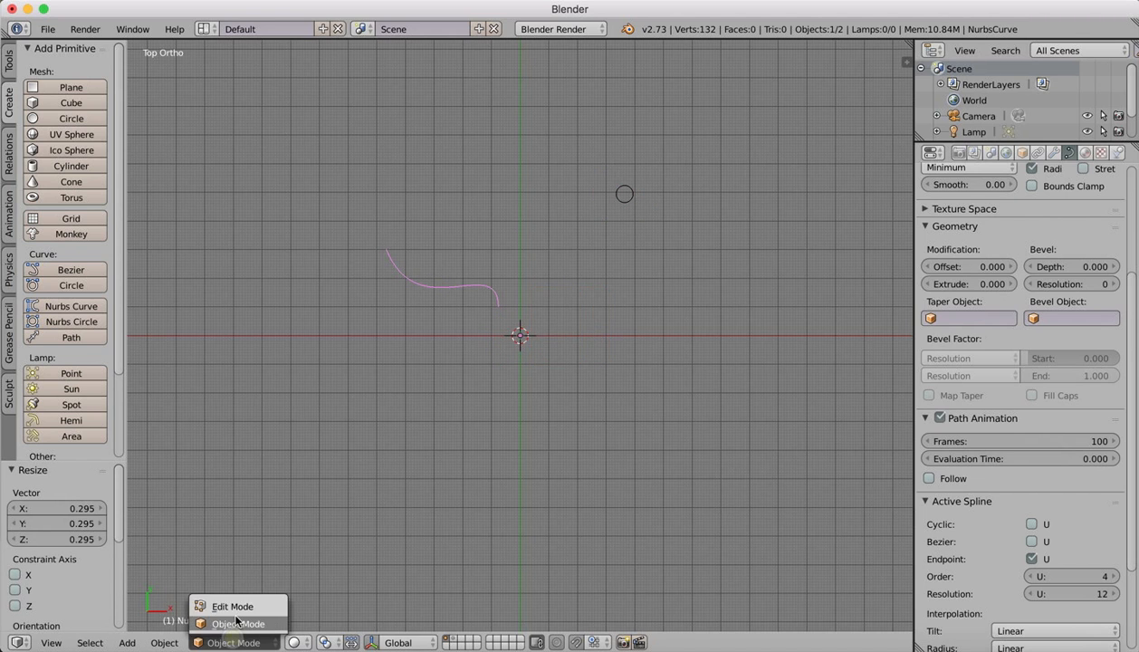
{"action": "left_click", "coordinate": [236, 623]}
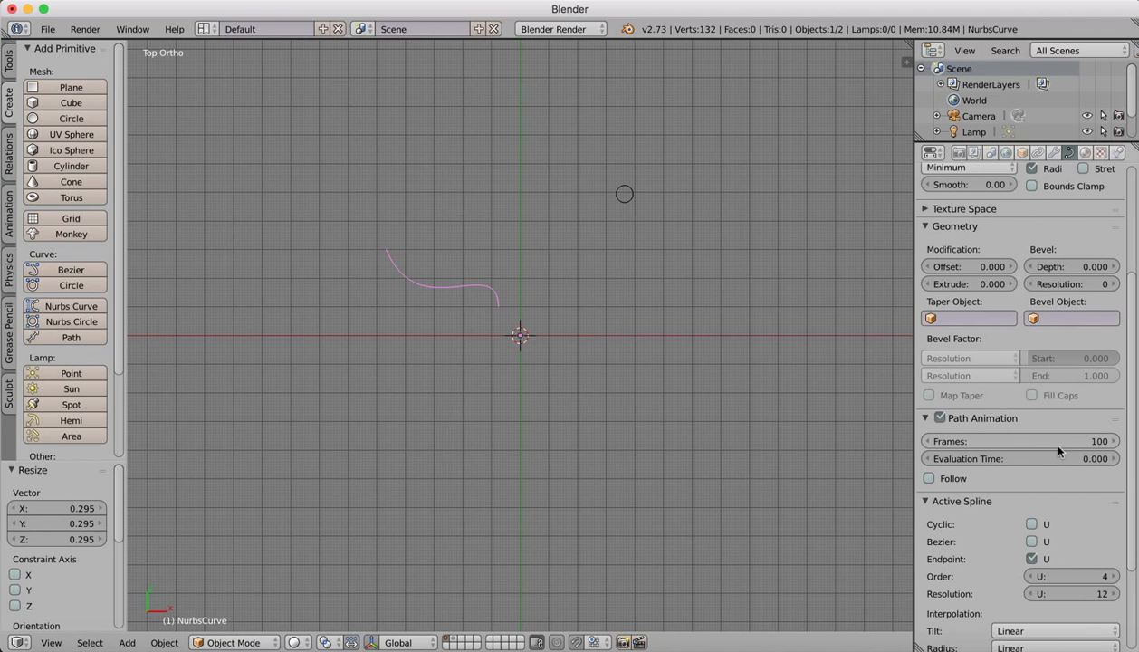
{"action": "left_click", "coordinate": [1041, 314]}
{"action": "left_click", "coordinate": [976, 339]}
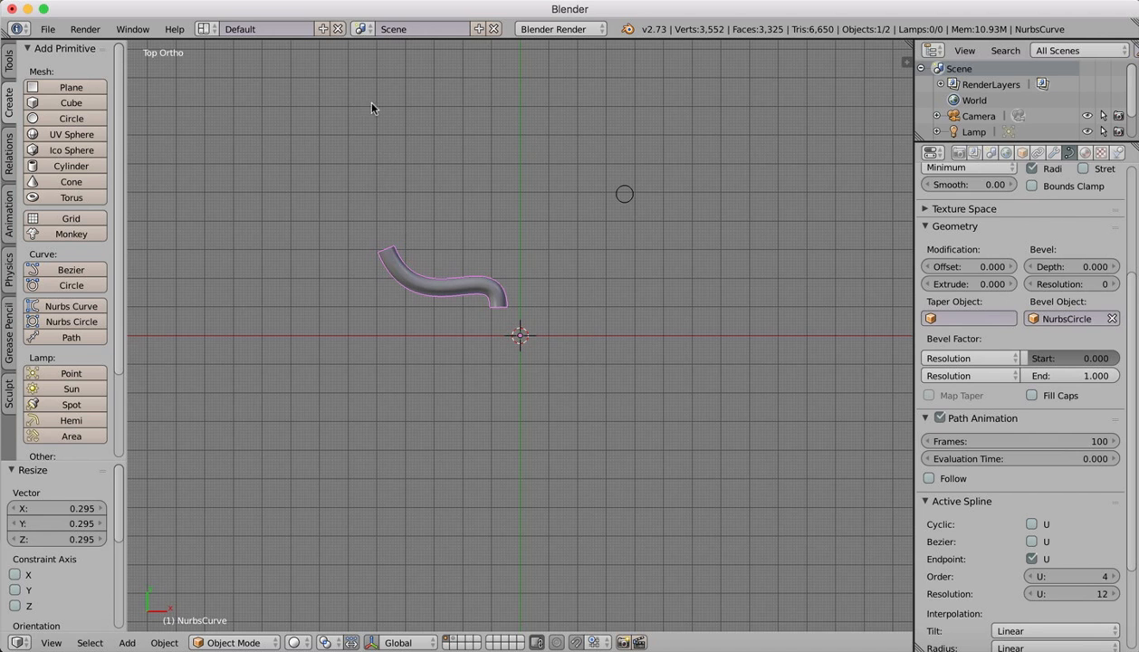
Scale the bevel circle by about 0.715 to make the pipe thinner
{"action": "scroll", "coordinate": [415, 273], "scroll_direction": "up", "scroll_amount": 4}
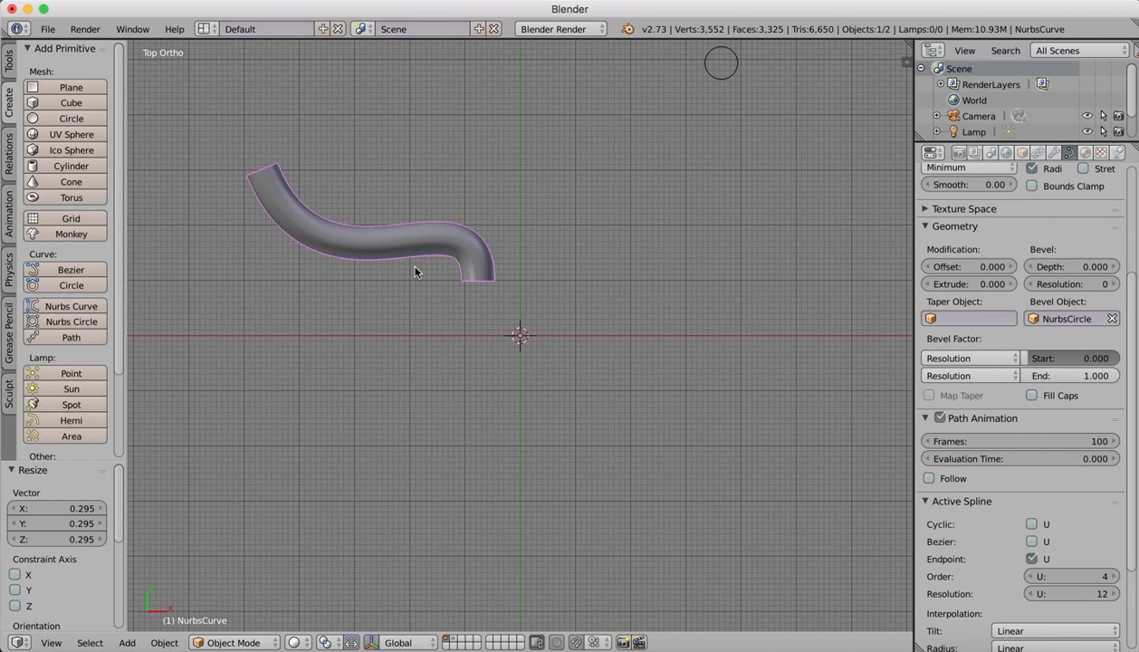
{"action": "right_click", "coordinate": [728, 78]}
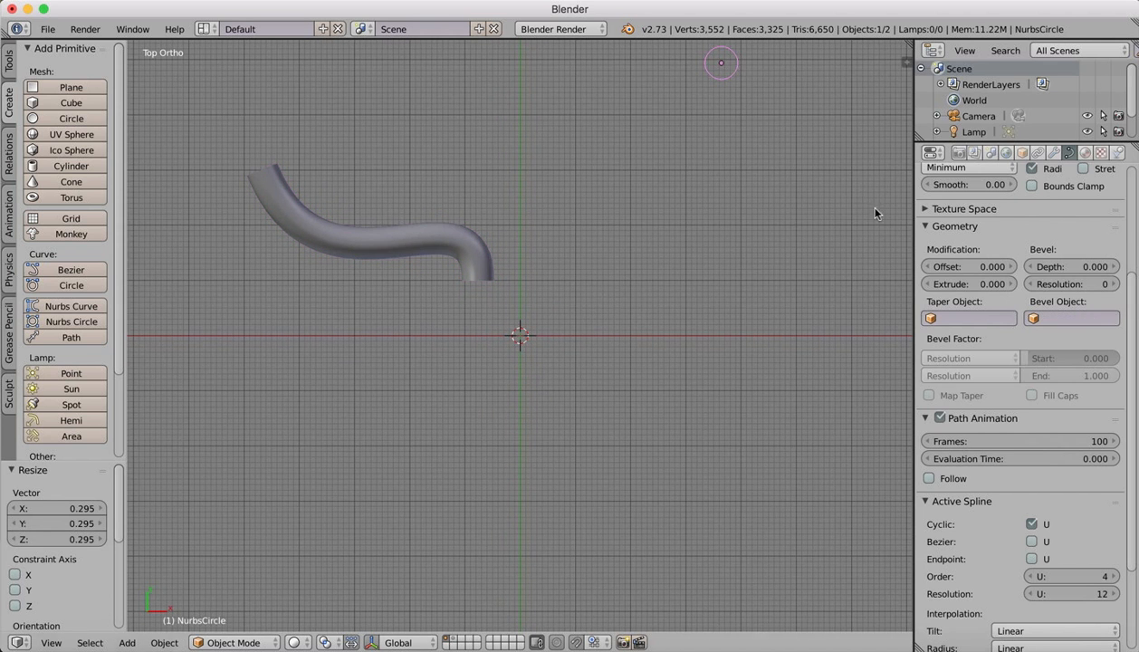
{"action": "key", "text": "s"}
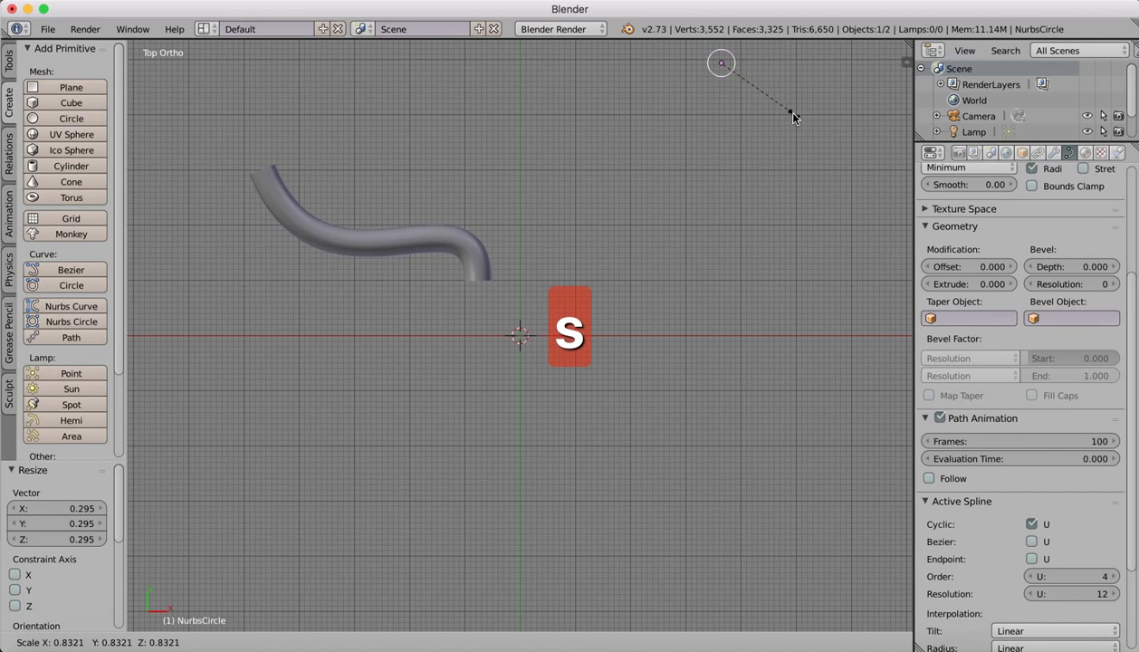
{"action": "left_click", "coordinate": [785, 110]}
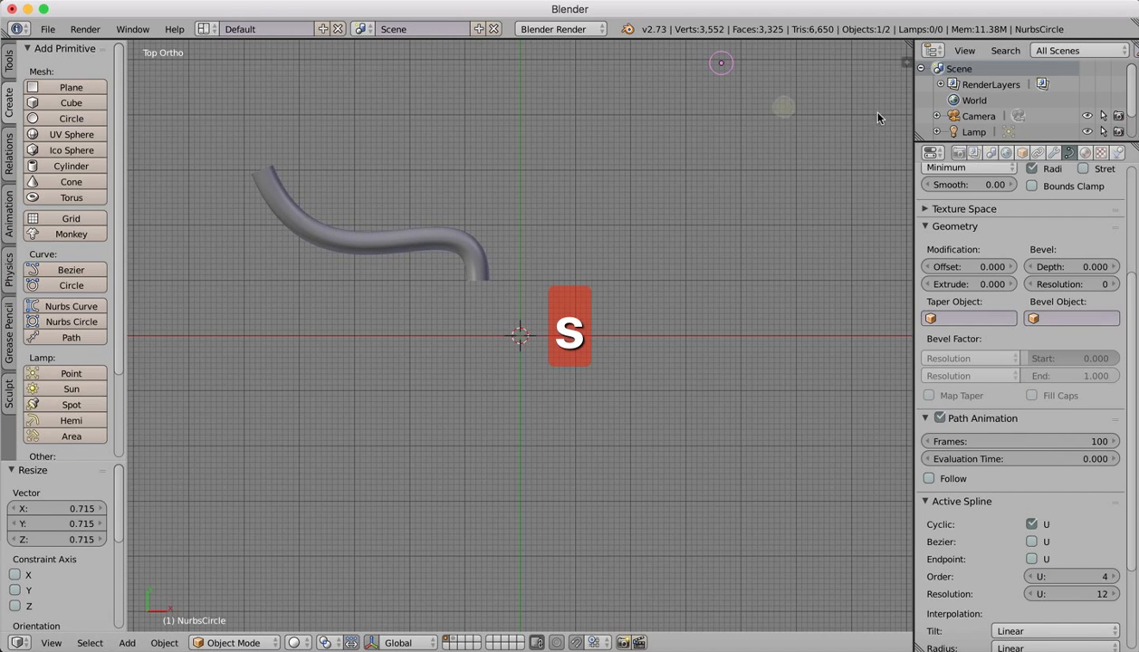
Hide the NURBS circle in the viewport and rename it pipeDiameter
{"action": "scroll", "coordinate": [1044, 99], "scroll_direction": "down", "scroll_amount": 2}
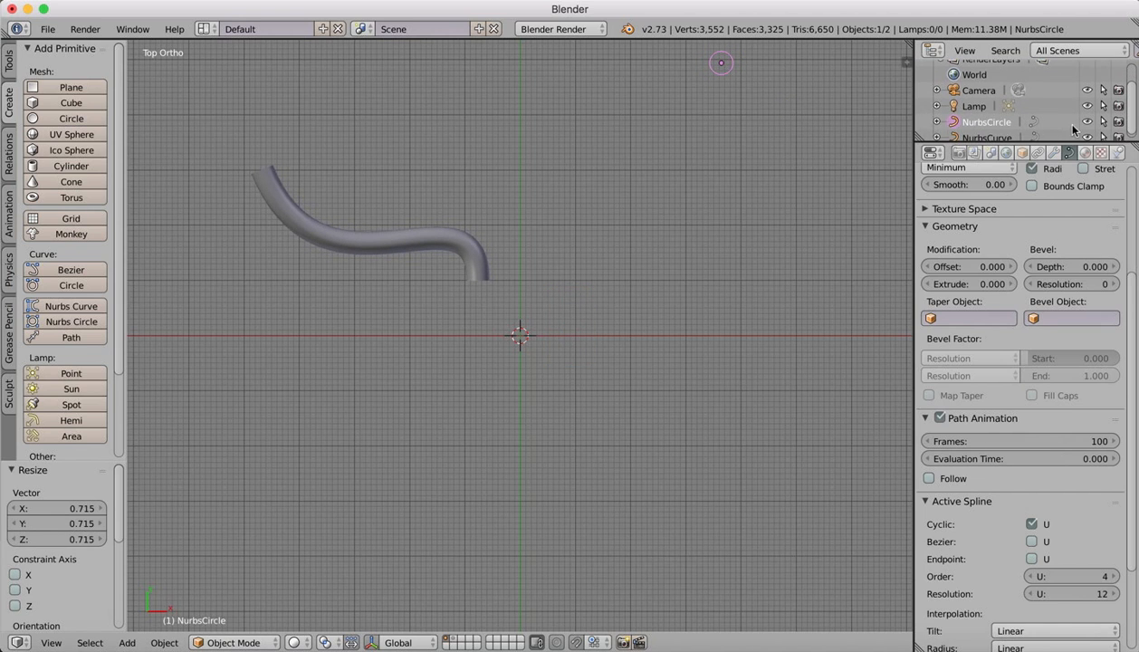
{"action": "left_click", "coordinate": [1087, 122]}
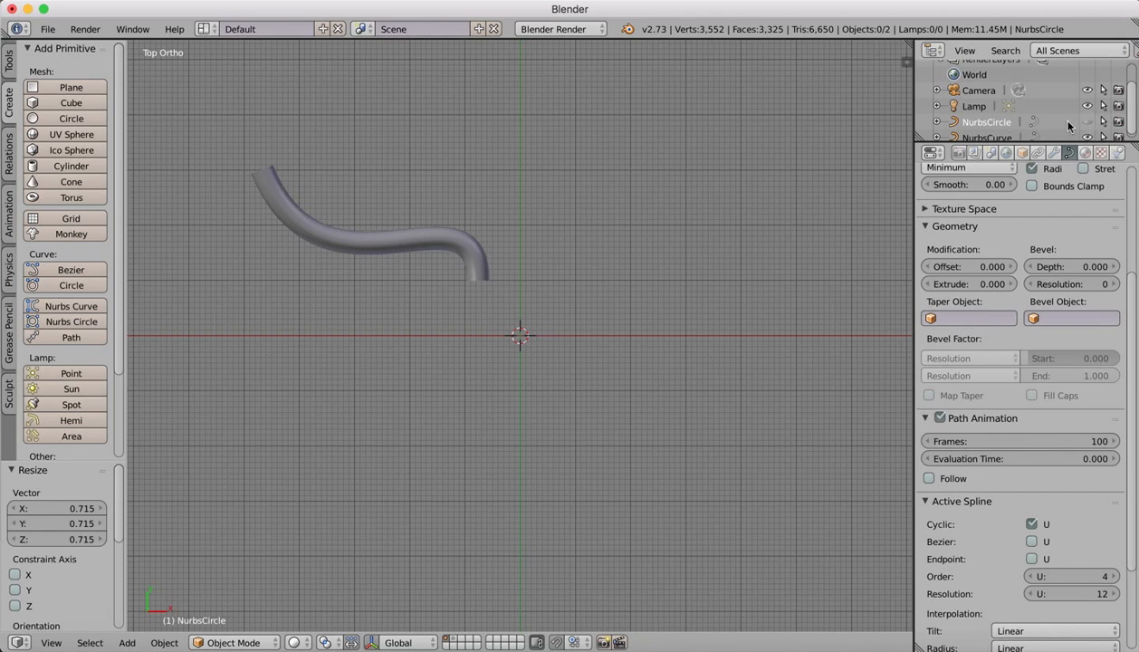
{"action": "double_click", "coordinate": [979, 125]}
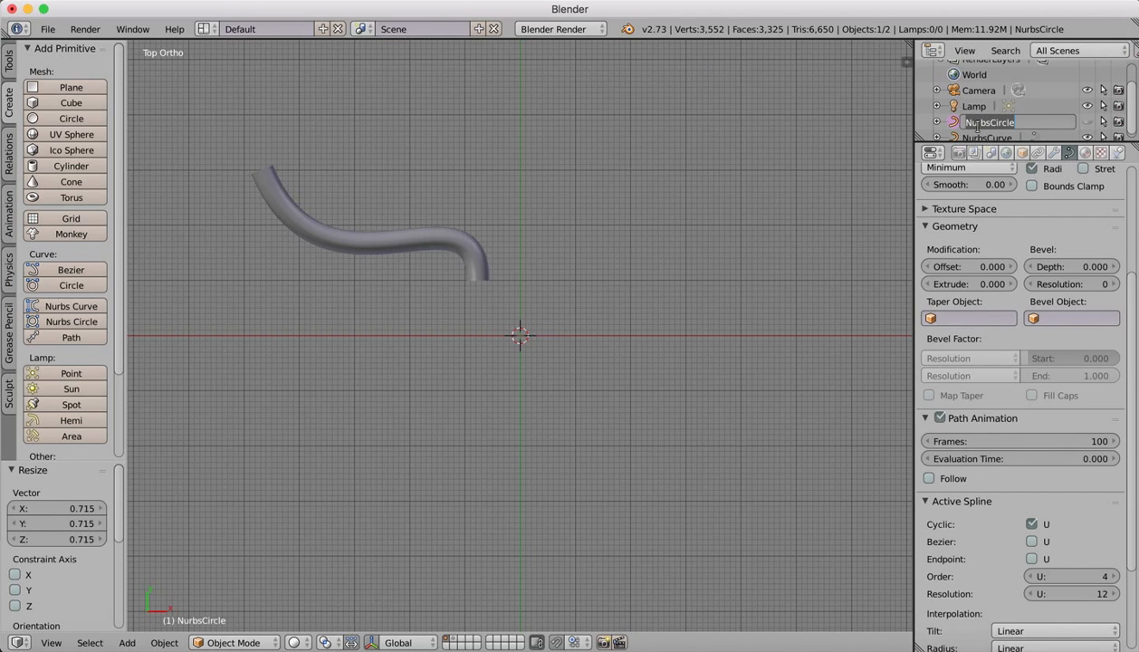
{"action": "type", "text": "pipeDiameter"}
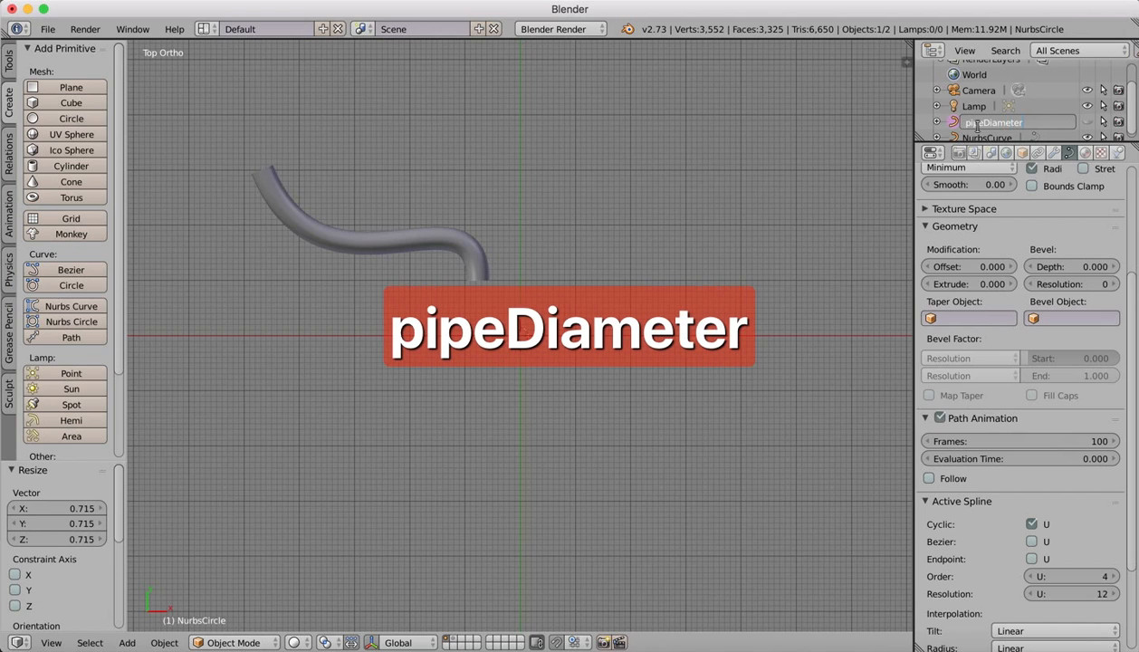
{"action": "key", "text": "Return"}
Rename the NURBS curve object as pipePath
{"action": "double_click", "coordinate": [993, 121]}
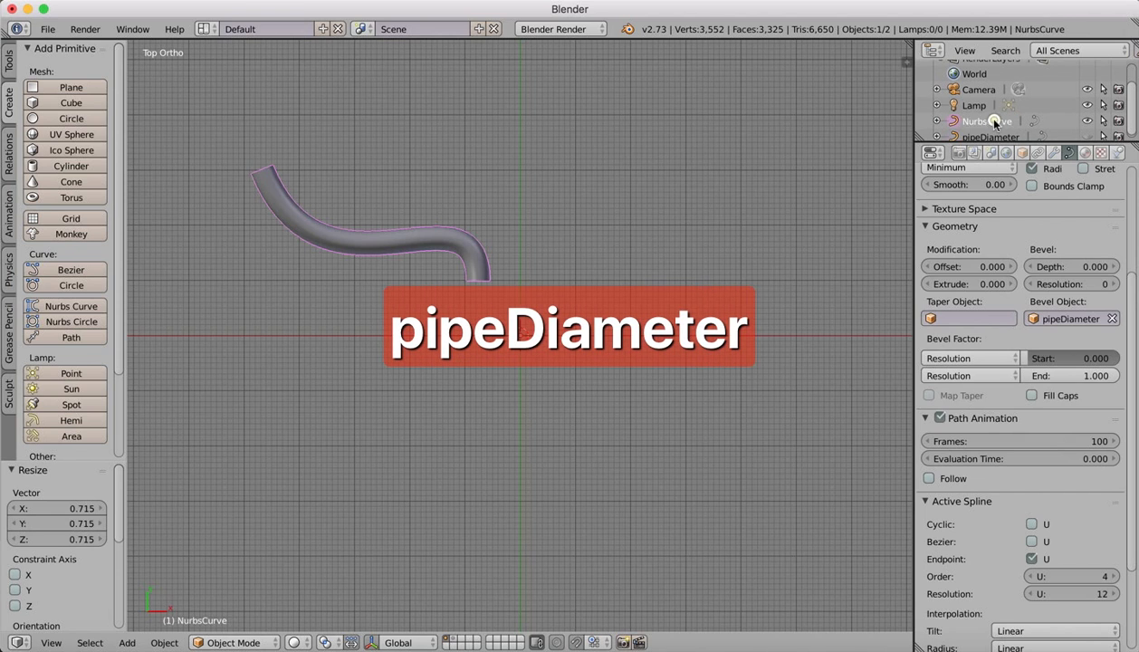
{"action": "type", "text": "pipePath"}
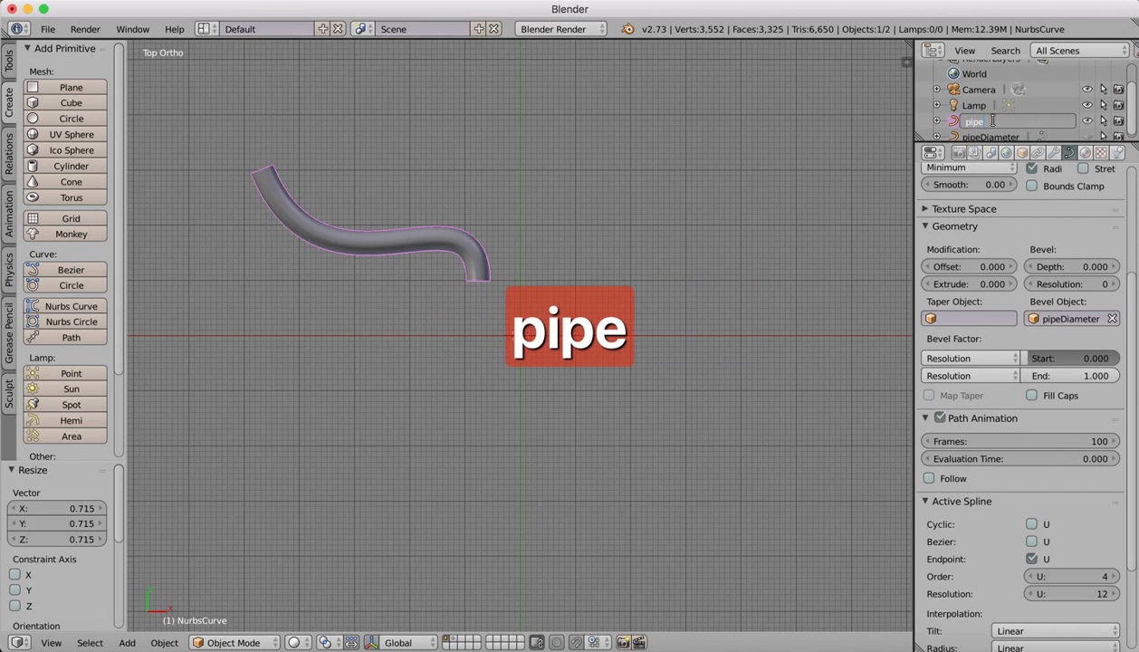
{"action": "key", "text": "Return"}
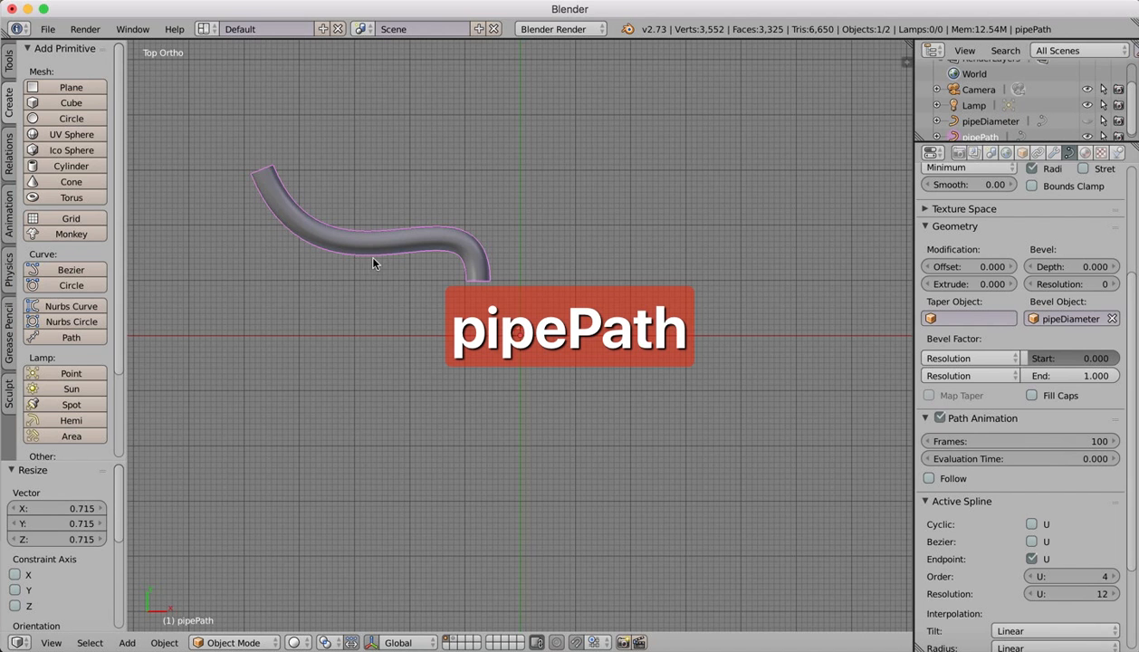
Examine the beveled pipe and its open hollow end from several angles in perspective
{"action": "scroll", "coordinate": [706, 316], "scroll_direction": "down", "scroll_amount": 2}
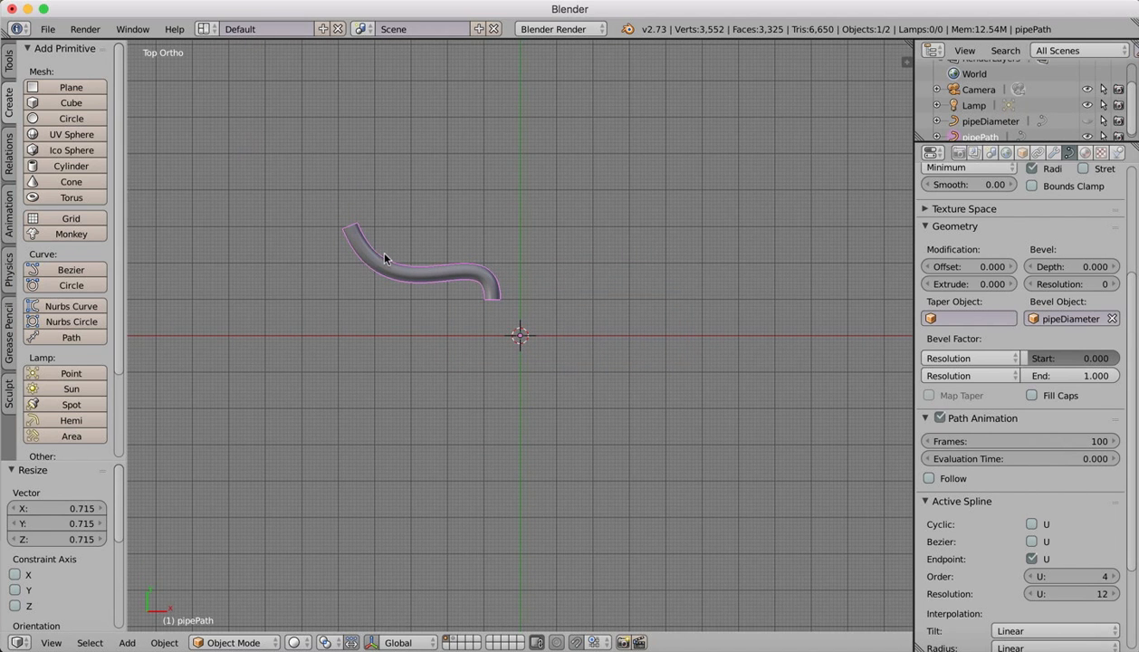
{"action": "scroll", "coordinate": [384, 253], "scroll_direction": "left", "scroll_amount": 5, "text": "shift"}
{"action": "scroll", "coordinate": [577, 297], "scroll_direction": "up", "scroll_amount": 3}
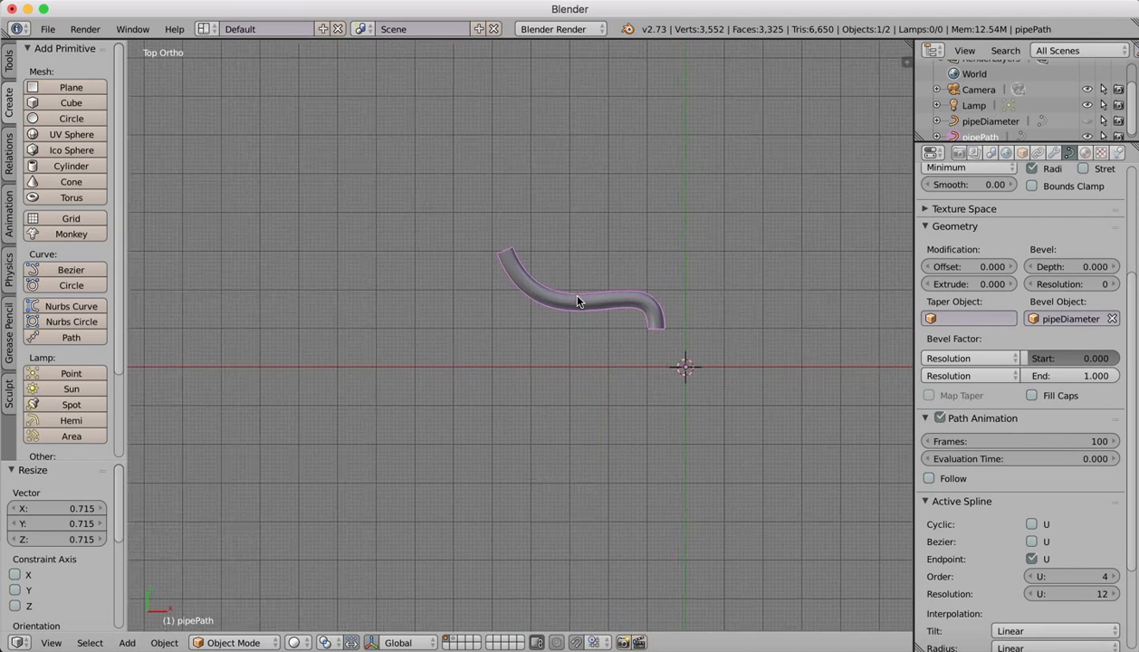
{"action": "scroll", "coordinate": [722, 363], "scroll_direction": "up", "scroll_amount": 5}
{"action": "scroll", "coordinate": [723, 365], "scroll_direction": "down", "scroll_amount": 10}
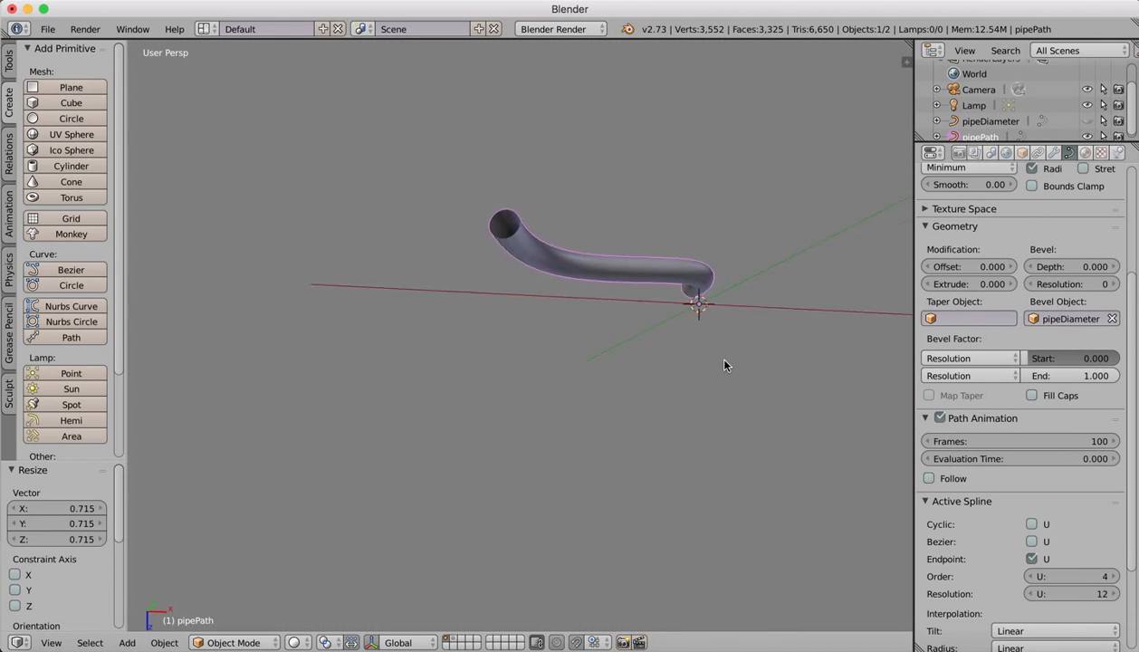
{"action": "scroll", "coordinate": [724, 365], "scroll_direction": "right", "scroll_amount": 5}
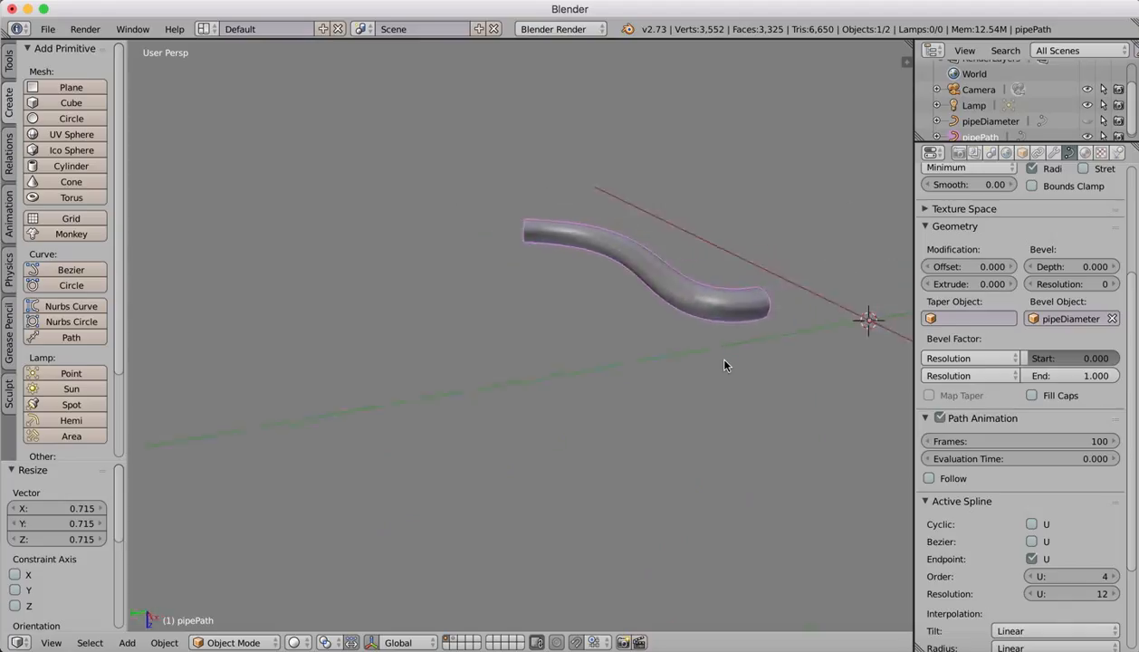
{"action": "scroll", "coordinate": [724, 366], "scroll_direction": "left", "scroll_amount": 10}
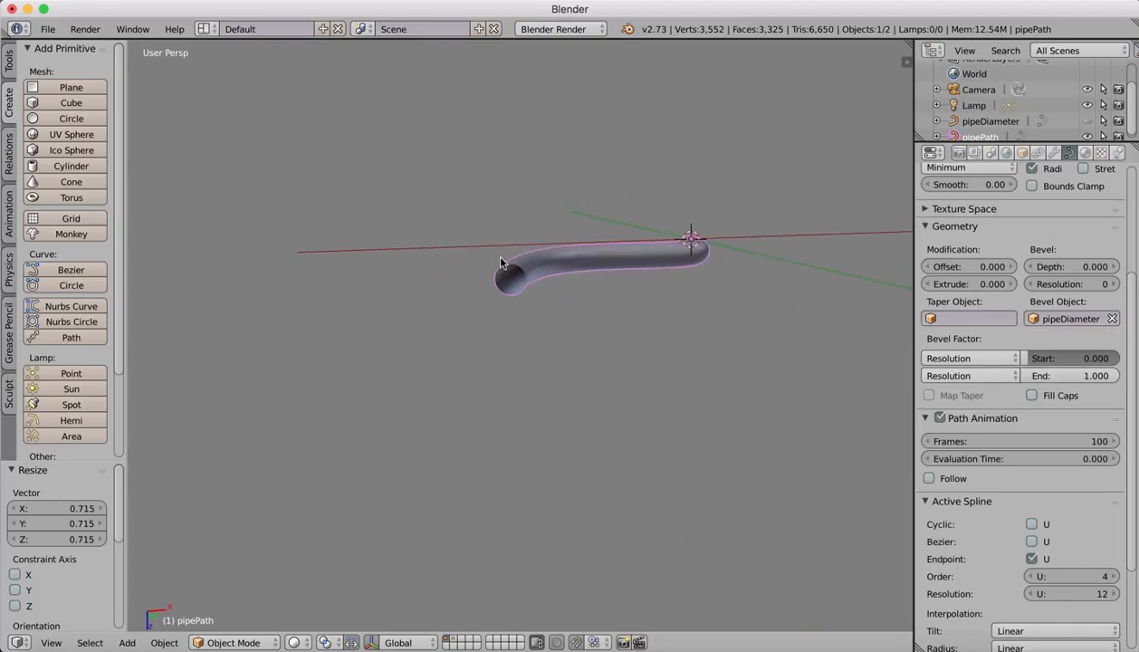
{"action": "scroll", "coordinate": [501, 262], "scroll_direction": "left", "scroll_amount": 6}
{"action": "scroll", "coordinate": [380, 120], "scroll_direction": "up", "scroll_amount": 3, "text": "ctrl"}
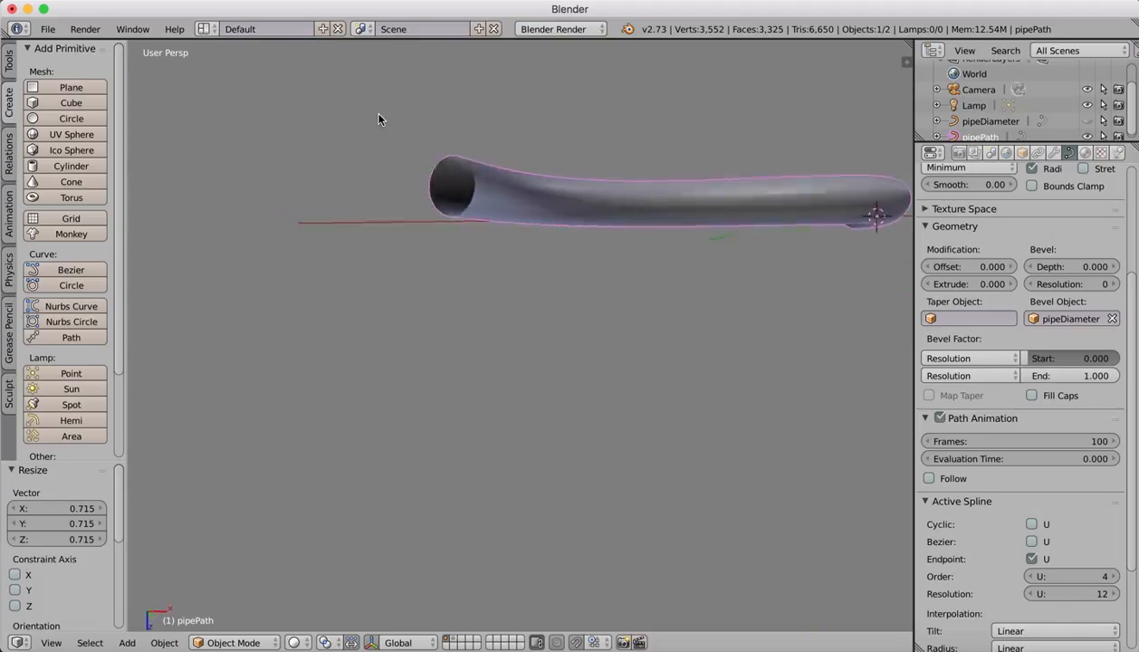
{"action": "scroll", "coordinate": [380, 120], "scroll_direction": "up", "scroll_amount": 8}
{"action": "scroll", "coordinate": [379, 119], "scroll_direction": "down", "scroll_amount": 5}
{"action": "scroll", "coordinate": [379, 119], "scroll_direction": "right", "scroll_amount": 3}
{"action": "scroll", "coordinate": [379, 119], "scroll_direction": "left", "scroll_amount": 3}
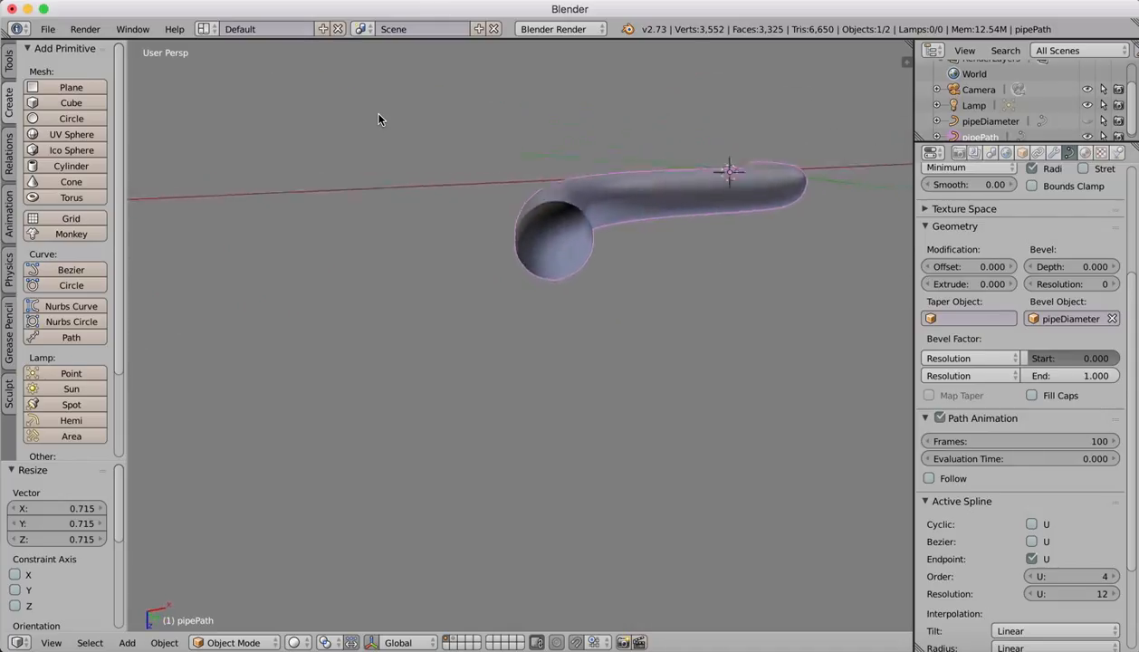
Convert the pipePath curve object to a mesh
{"action": "scroll", "coordinate": [379, 120], "scroll_direction": "down", "scroll_amount": 5}
{"action": "scroll", "coordinate": [379, 120], "scroll_direction": "up", "scroll_amount": 6}
{"action": "scroll", "coordinate": [379, 120], "scroll_direction": "left", "scroll_amount": 4}
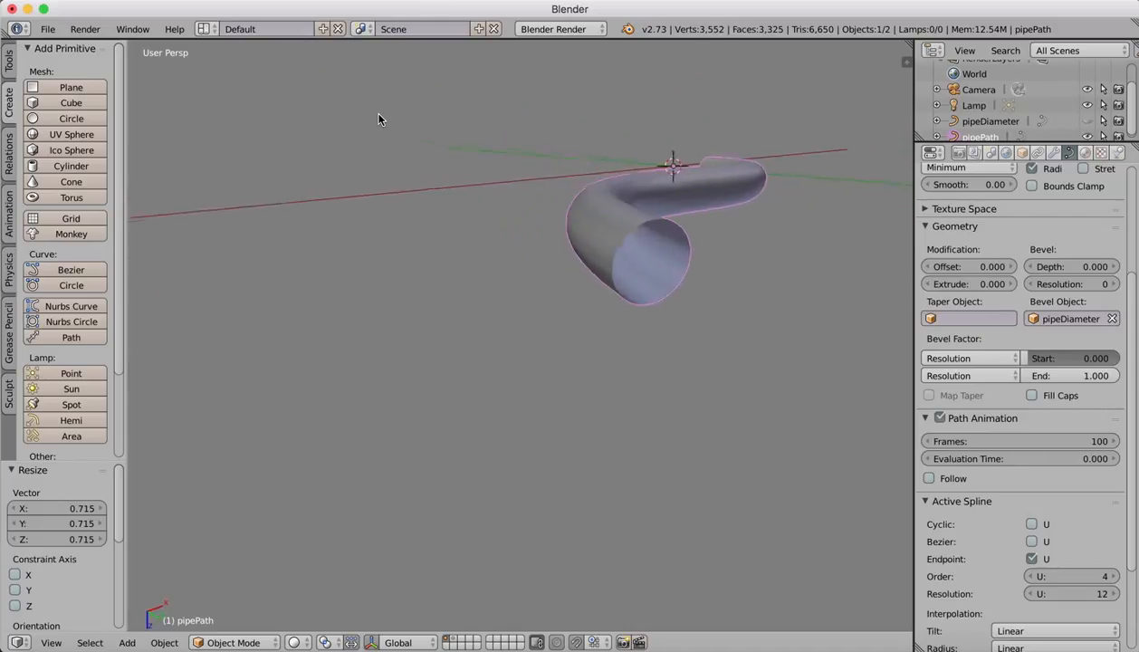
{"action": "scroll", "coordinate": [380, 119], "scroll_direction": "up", "scroll_amount": 5}
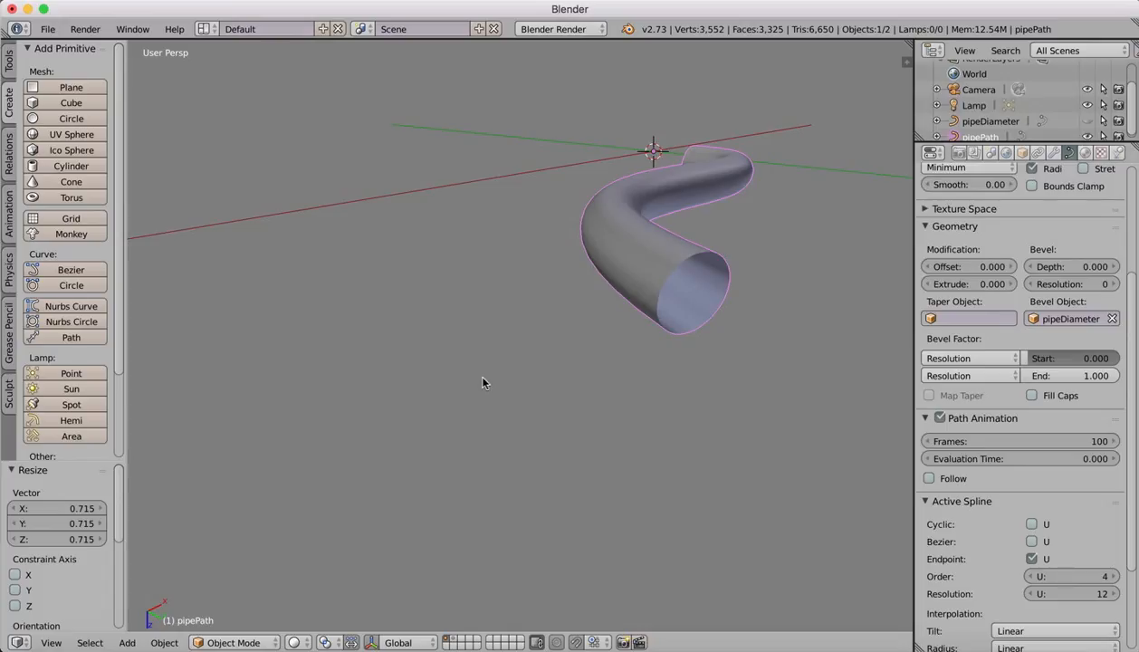
{"action": "key", "text": "ctrl+c"}
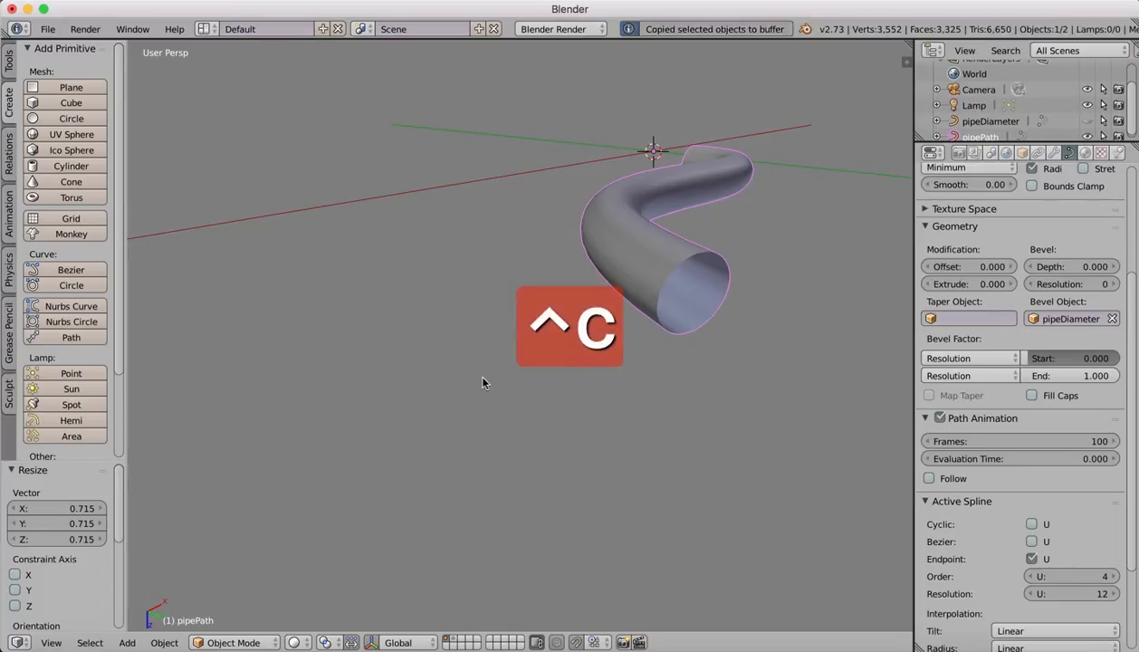
{"action": "key", "text": "alt+c"}
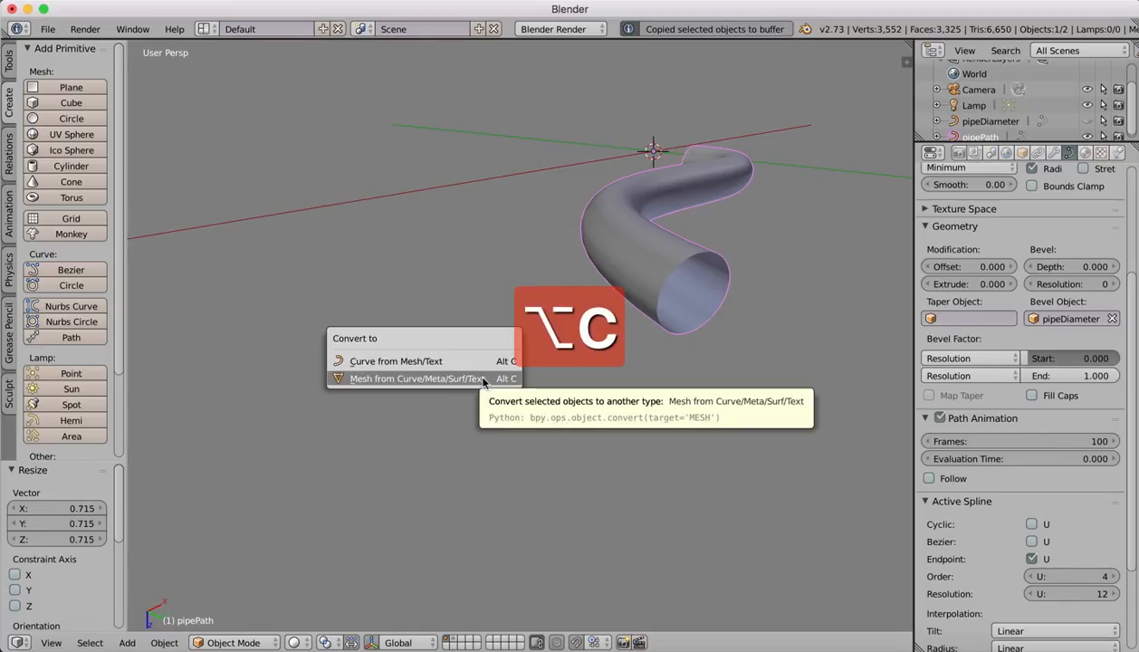
{"action": "left_click", "coordinate": [408, 381]}
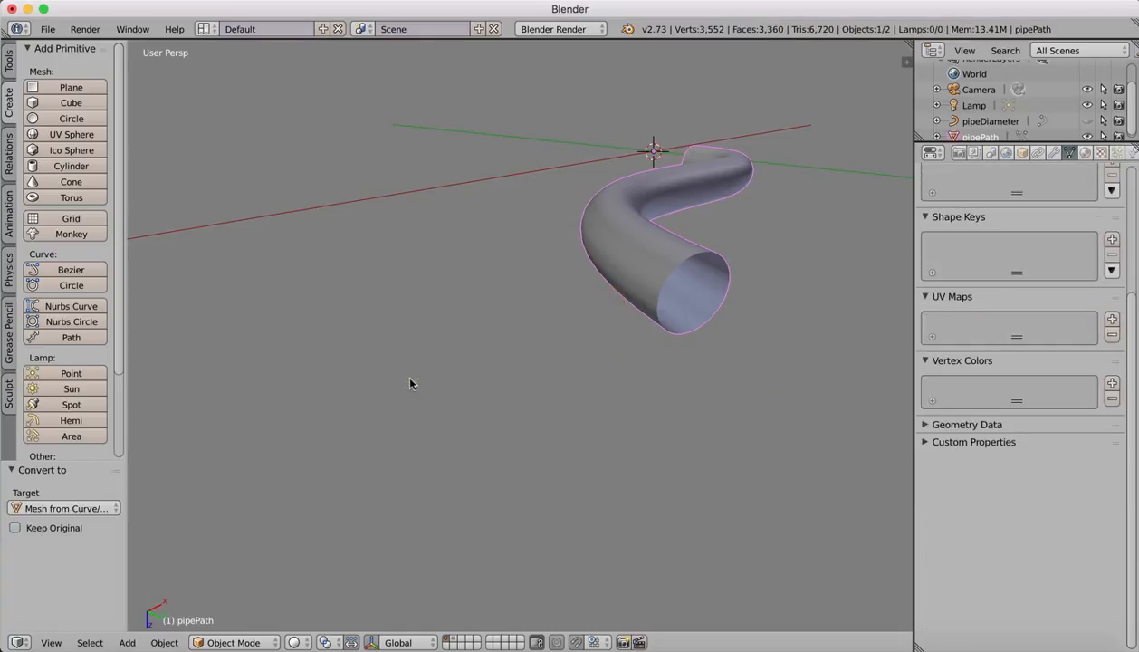
Examine the converted pipe's mesh topology in Edit Mode and return to Object Mode
{"action": "right_click", "coordinate": [479, 352]}
{"action": "right_click", "coordinate": [636, 249]}
{"action": "left_click", "coordinate": [232, 643]}
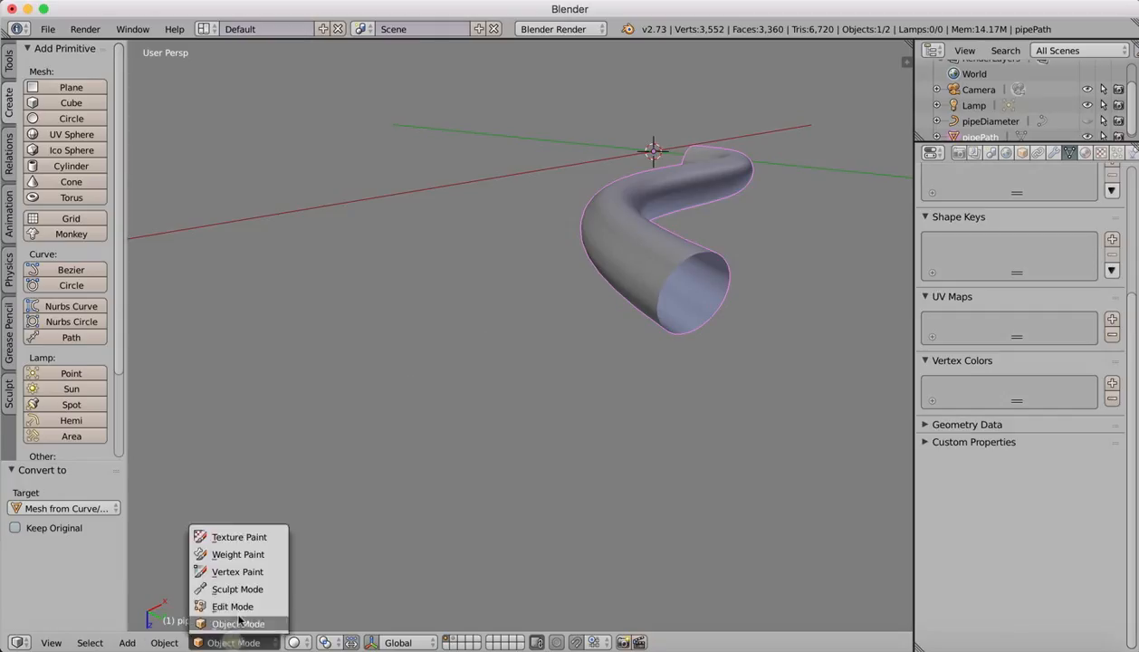
{"action": "left_click", "coordinate": [235, 602]}
{"action": "scroll", "coordinate": [725, 267], "scroll_direction": "up", "scroll_amount": 10}
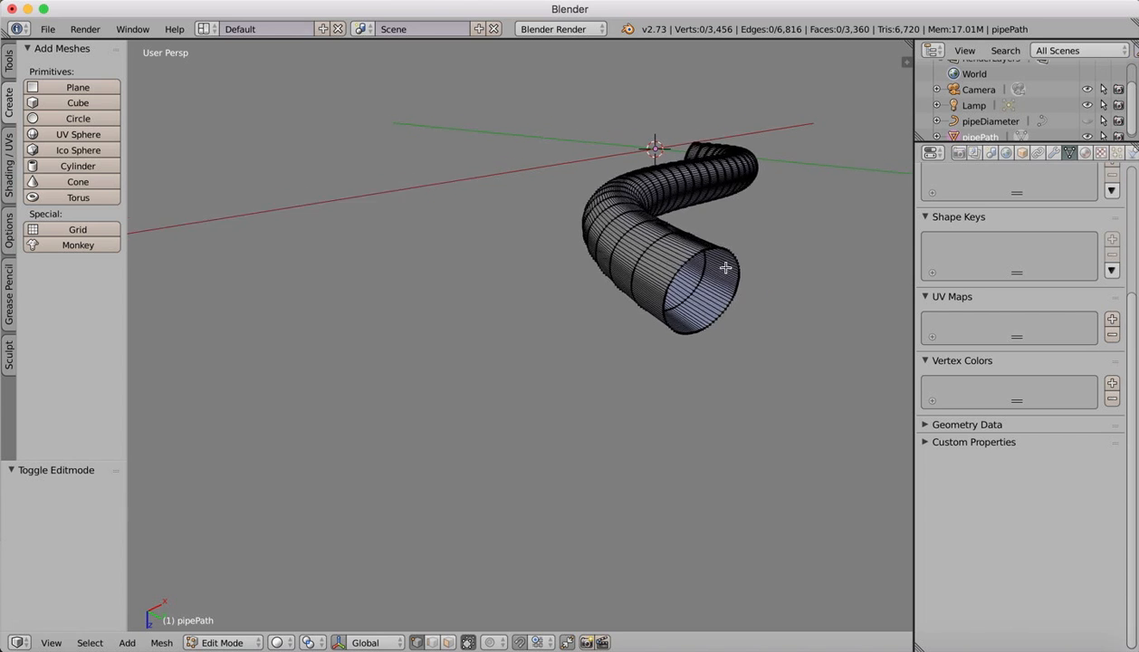
{"action": "scroll", "coordinate": [725, 267], "scroll_direction": "down", "scroll_amount": 8}
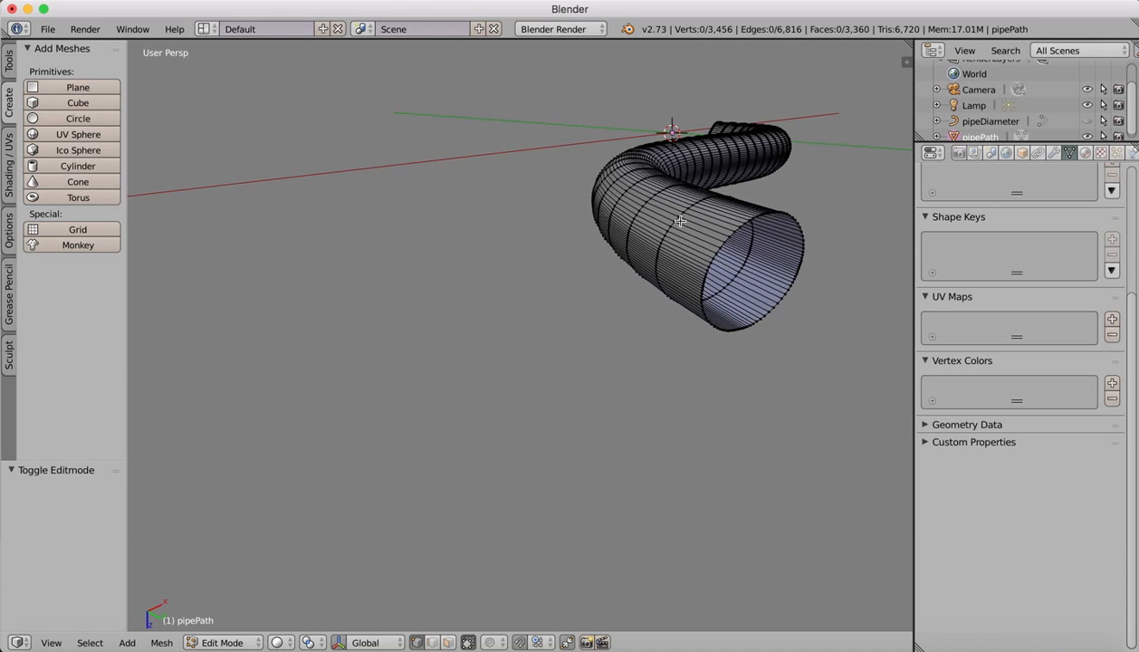
{"action": "left_click", "coordinate": [224, 641]}
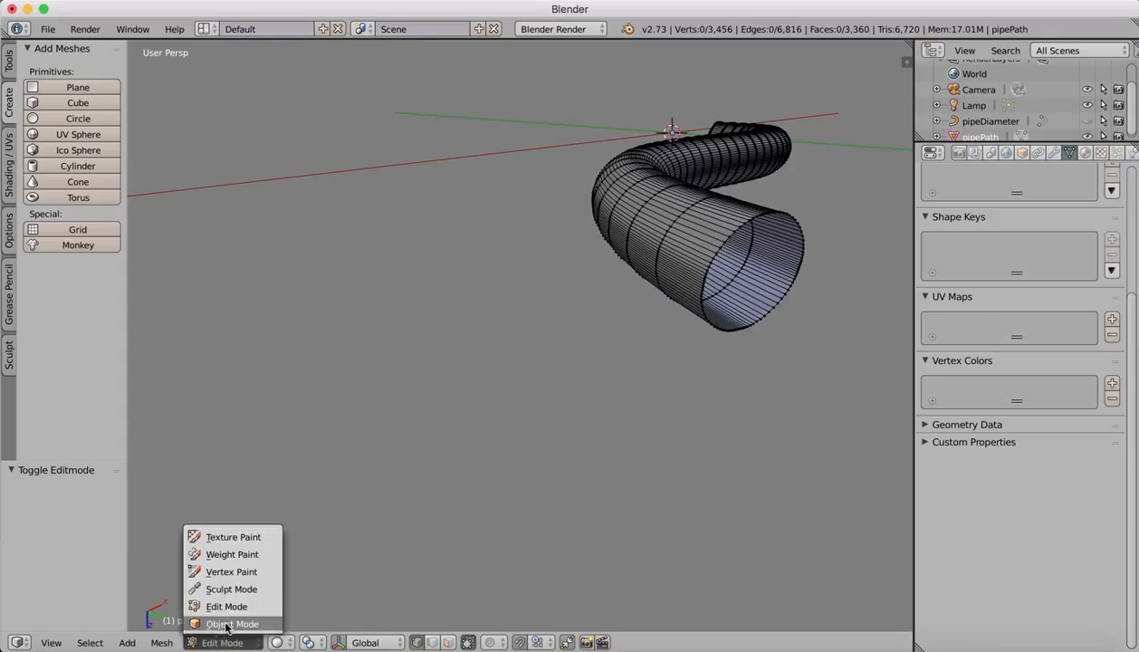
{"action": "left_click", "coordinate": [230, 624]}
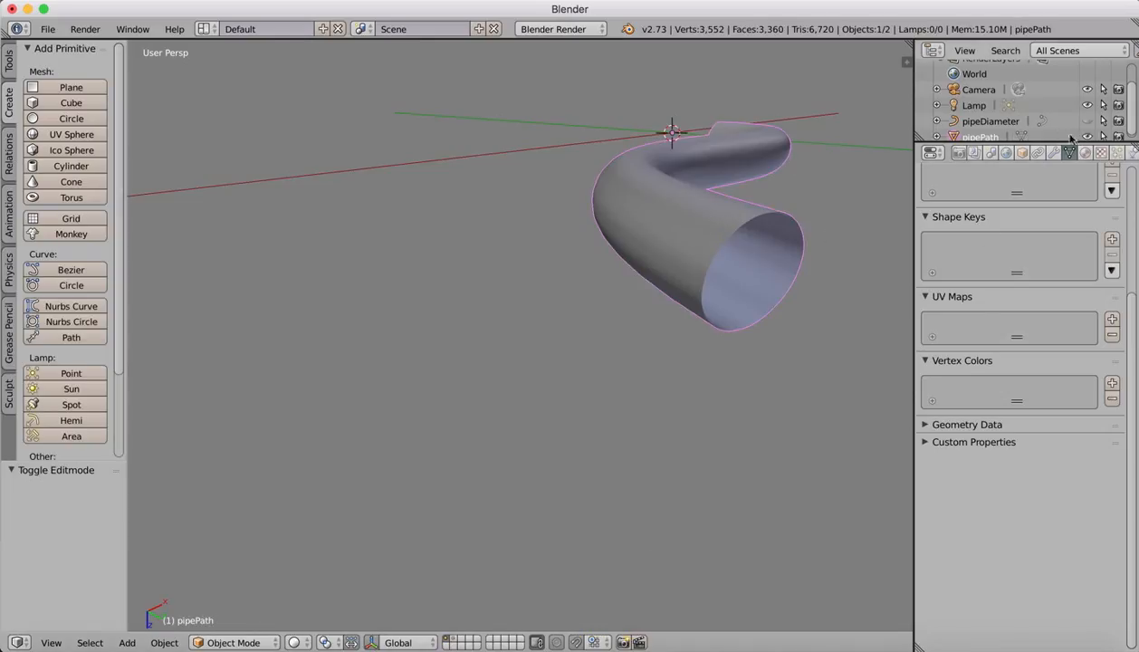
Add a Solidify modifier to the pipePath mesh
{"action": "left_click", "coordinate": [1023, 154]}
{"action": "left_click", "coordinate": [1038, 153]}
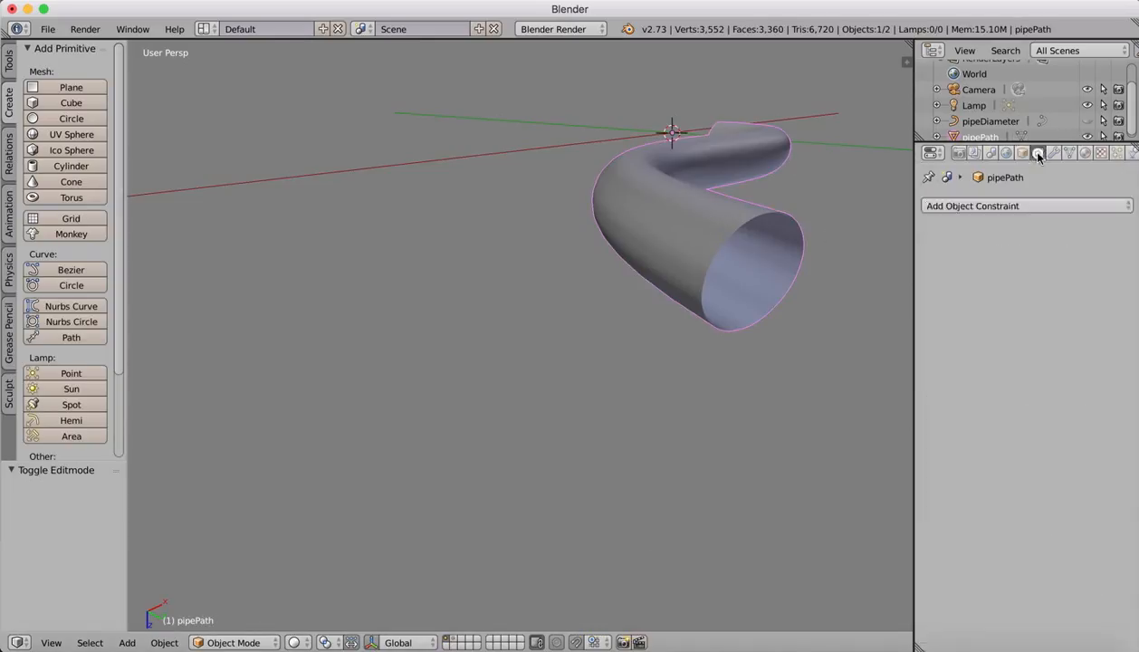
{"action": "left_click", "coordinate": [1052, 154]}
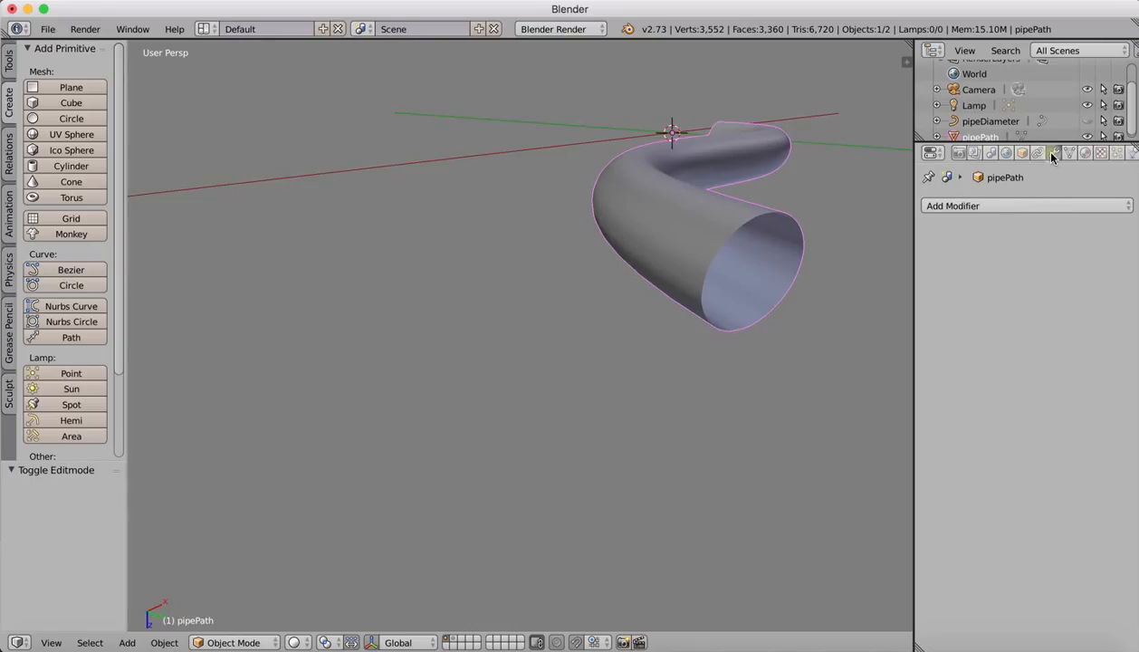
{"action": "left_click", "coordinate": [996, 208]}
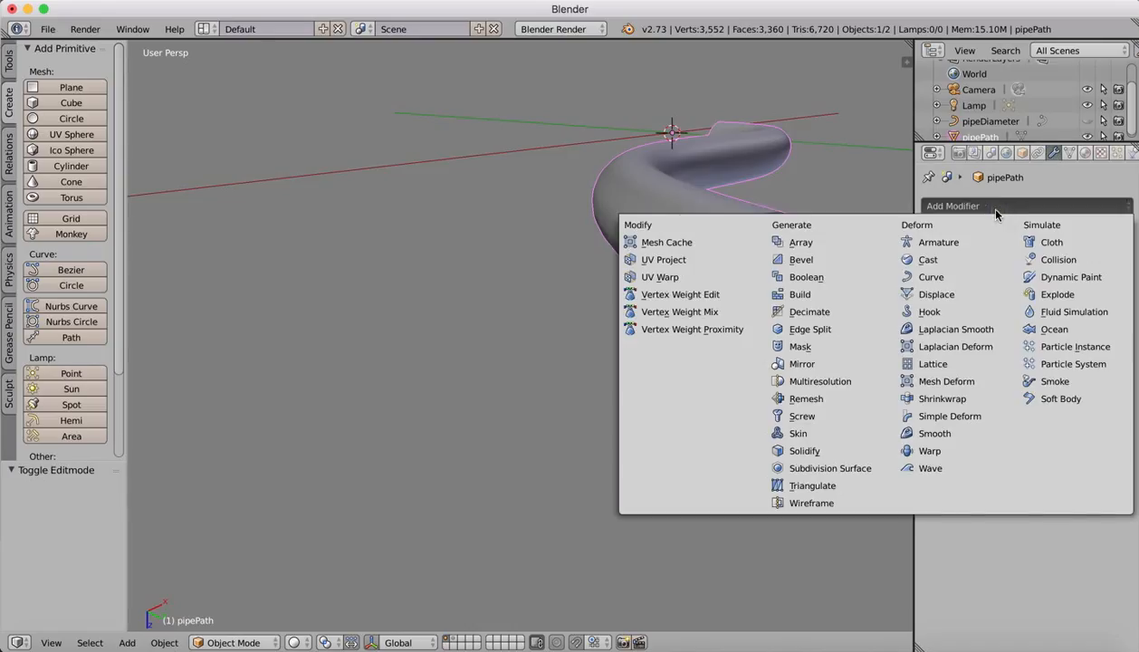
{"action": "left_click", "coordinate": [808, 450]}
{"action": "scroll", "coordinate": [834, 216], "scroll_direction": "up", "scroll_amount": 4}
{"action": "scroll", "coordinate": [834, 215], "scroll_direction": "down", "scroll_amount": 4}
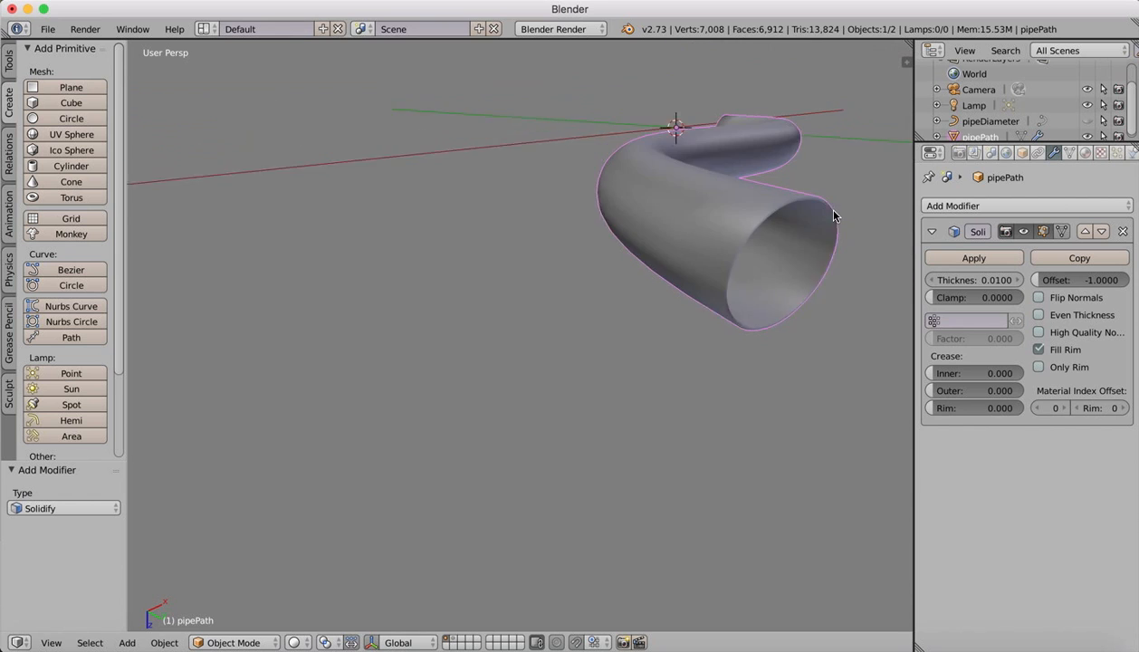
Set the Solidify modifier's thickness to 0.0220 and check the pipe wall at the open end
{"action": "scroll", "coordinate": [834, 215], "scroll_direction": "right", "scroll_amount": 5, "text": "shift"}
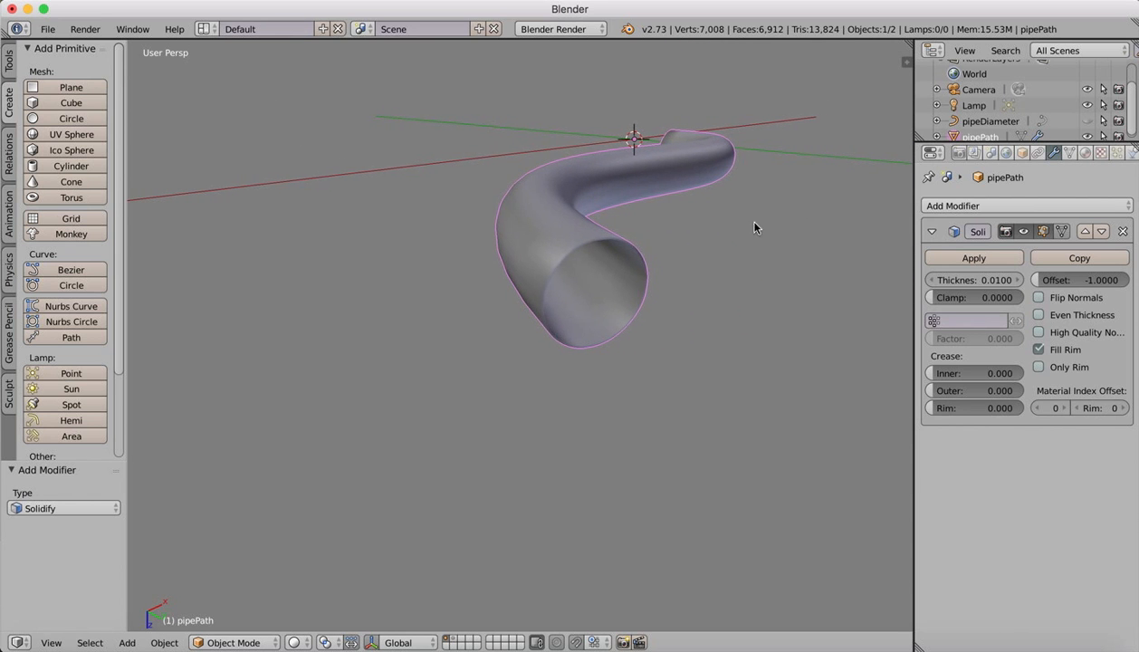
{"action": "scroll", "coordinate": [659, 220], "scroll_direction": "up", "scroll_amount": 5}
{"action": "scroll", "coordinate": [659, 220], "scroll_direction": "right", "scroll_amount": 5}
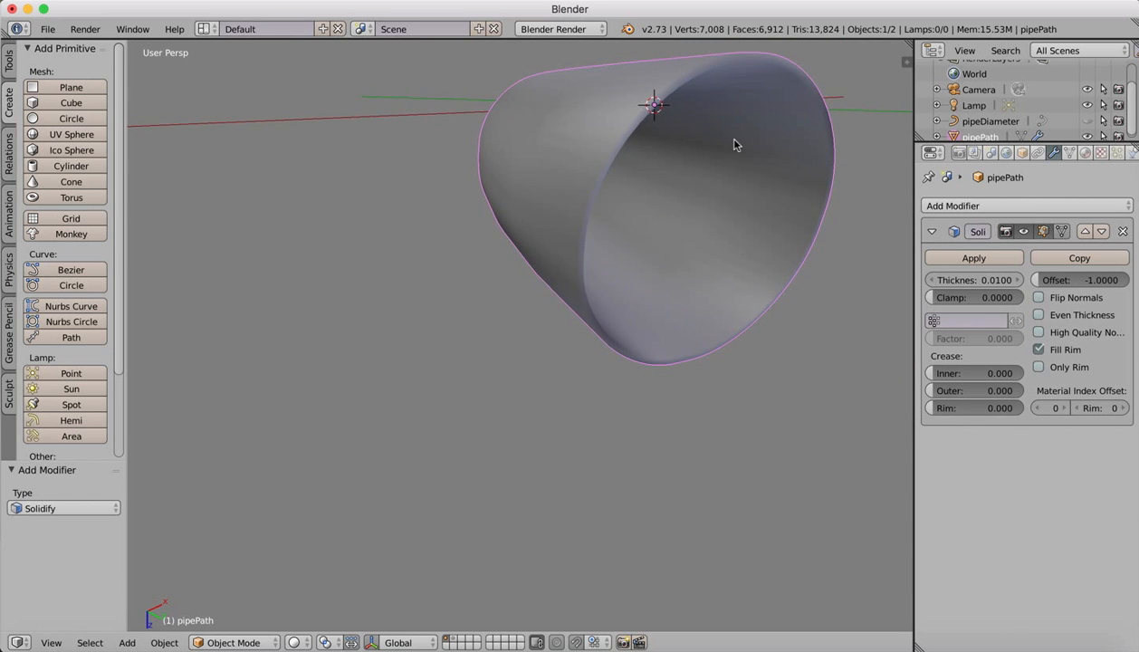
{"action": "scroll", "coordinate": [735, 142], "scroll_direction": "right", "scroll_amount": 5}
{"action": "scroll", "coordinate": [735, 142], "scroll_direction": "right", "scroll_amount": 2}
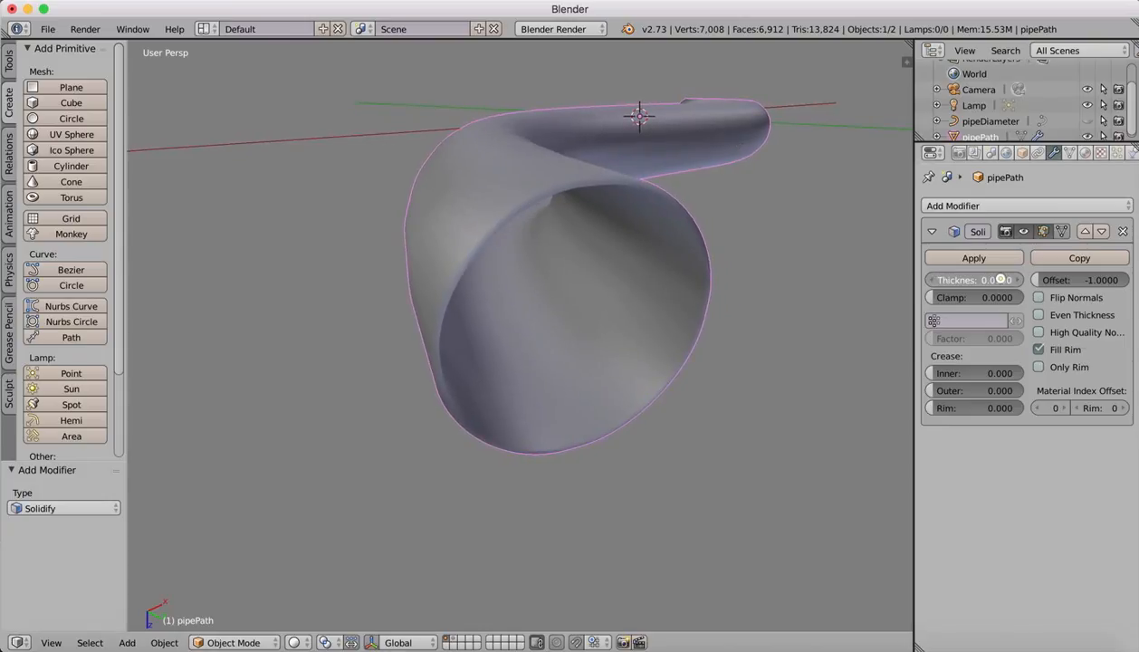
{"action": "mouse_move", "coordinate": [1001, 280]}
{"action": "left_mouse_down"}
{"action": "mouse_move", "coordinate": [1022, 279]}
{"action": "mouse_move", "coordinate": [1001, 280]}
{"action": "left_mouse_up"}
{"action": "scroll", "coordinate": [663, 405], "scroll_direction": "left", "scroll_amount": 5}
{"action": "scroll", "coordinate": [664, 406], "scroll_direction": "right", "scroll_amount": 8}
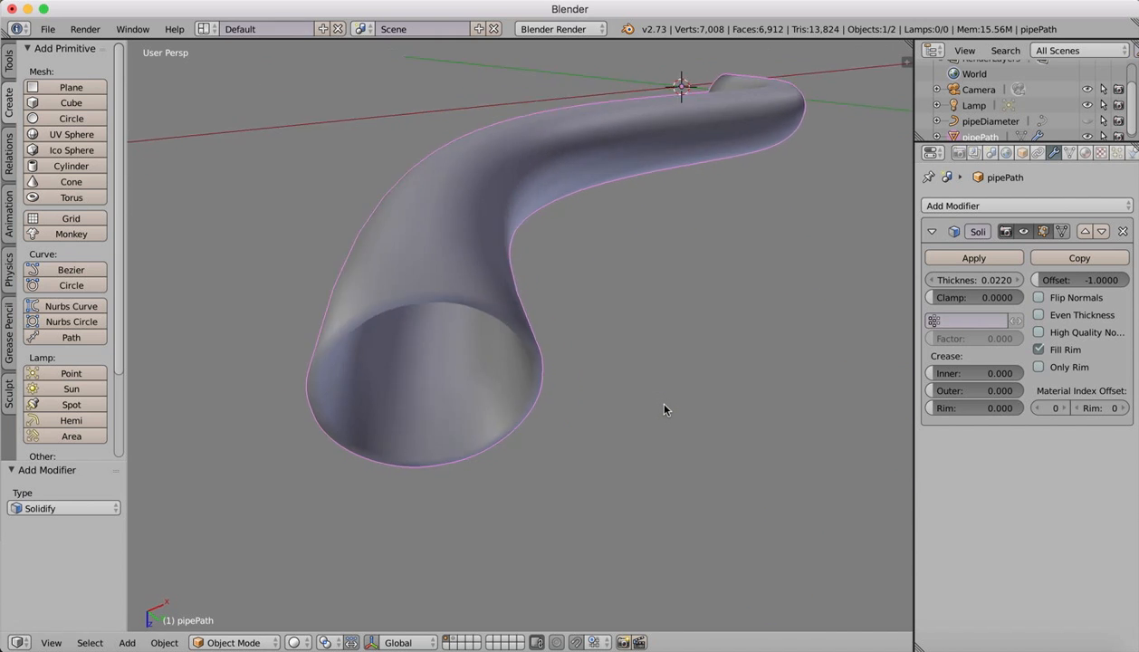
{"action": "scroll", "coordinate": [664, 404], "scroll_direction": "down", "scroll_amount": 8}
{"action": "scroll", "coordinate": [664, 405], "scroll_direction": "left", "scroll_amount": 8}
{"action": "scroll", "coordinate": [663, 405], "scroll_direction": "up", "scroll_amount": 3}
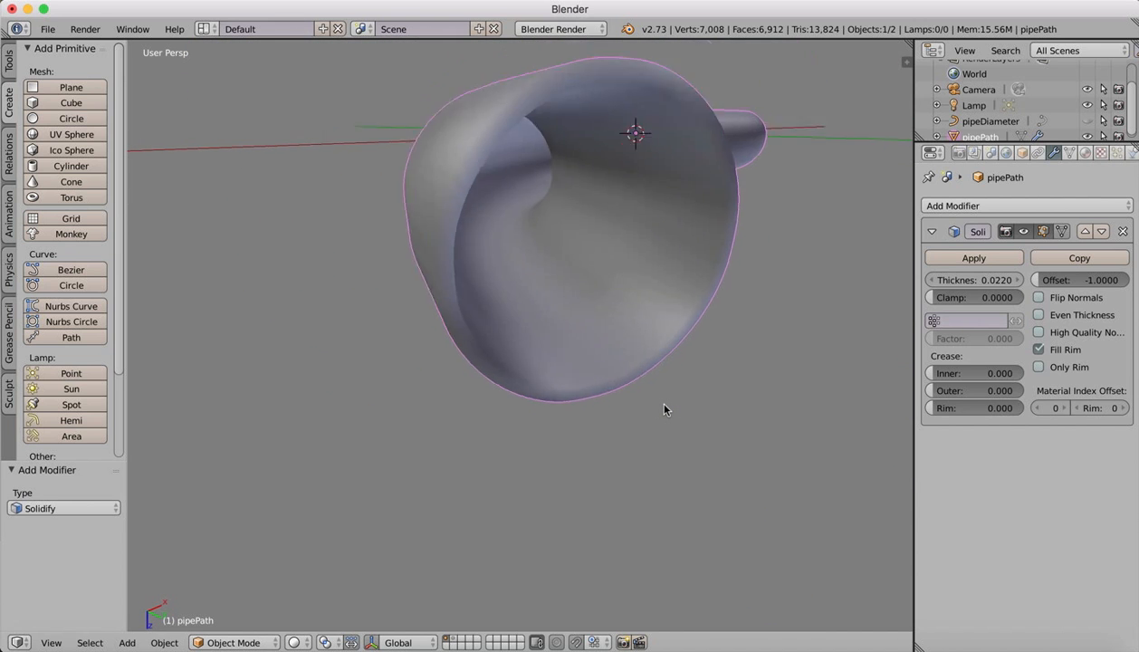
{"action": "scroll", "coordinate": [663, 409], "scroll_direction": "up", "scroll_amount": 5}
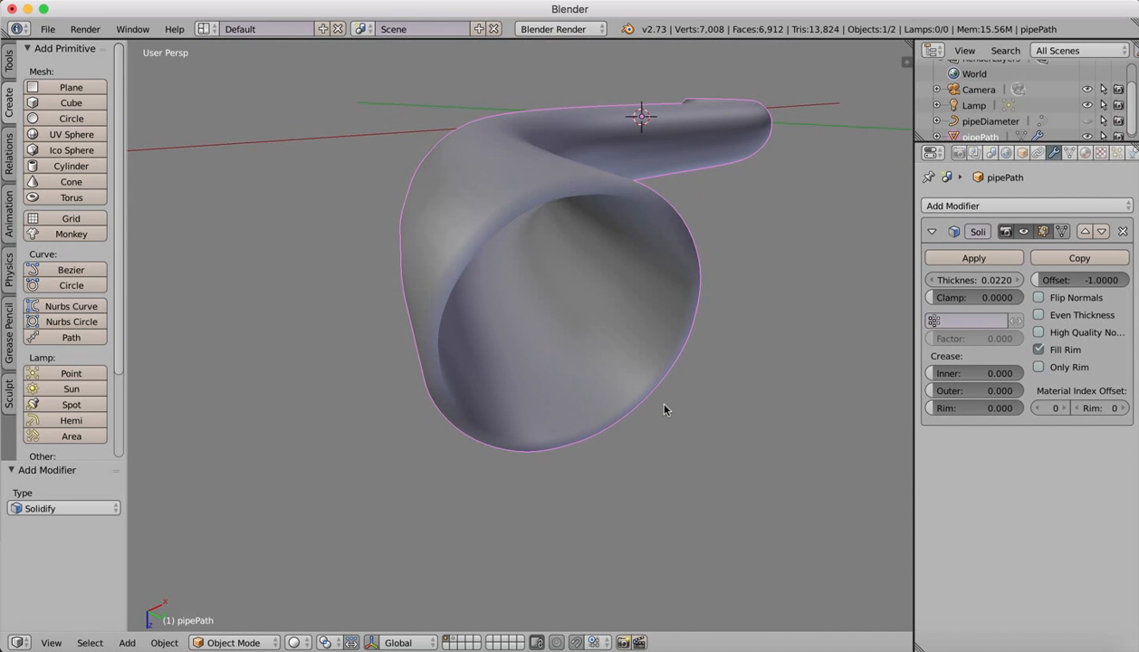
Try the Solidify modifier's Only Rim and Flip Normals options in turn, switching each one off again
{"action": "left_click", "coordinate": [1038, 368]}
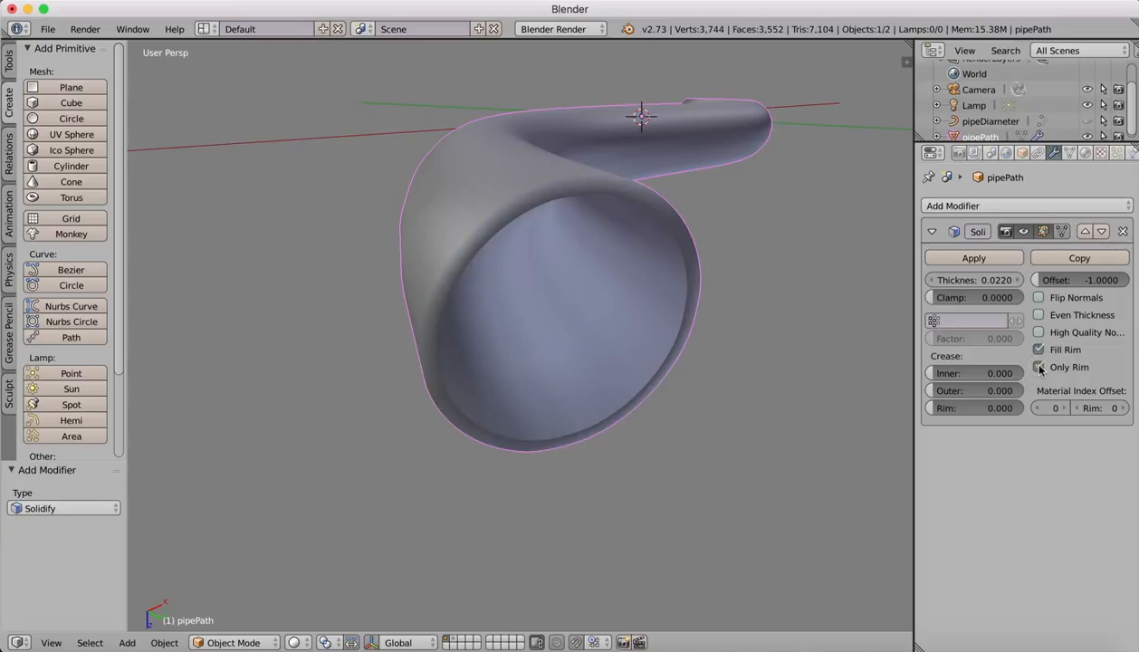
{"action": "left_click", "coordinate": [1038, 367]}
{"action": "left_click", "coordinate": [1038, 368]}
{"action": "left_click", "coordinate": [1039, 368]}
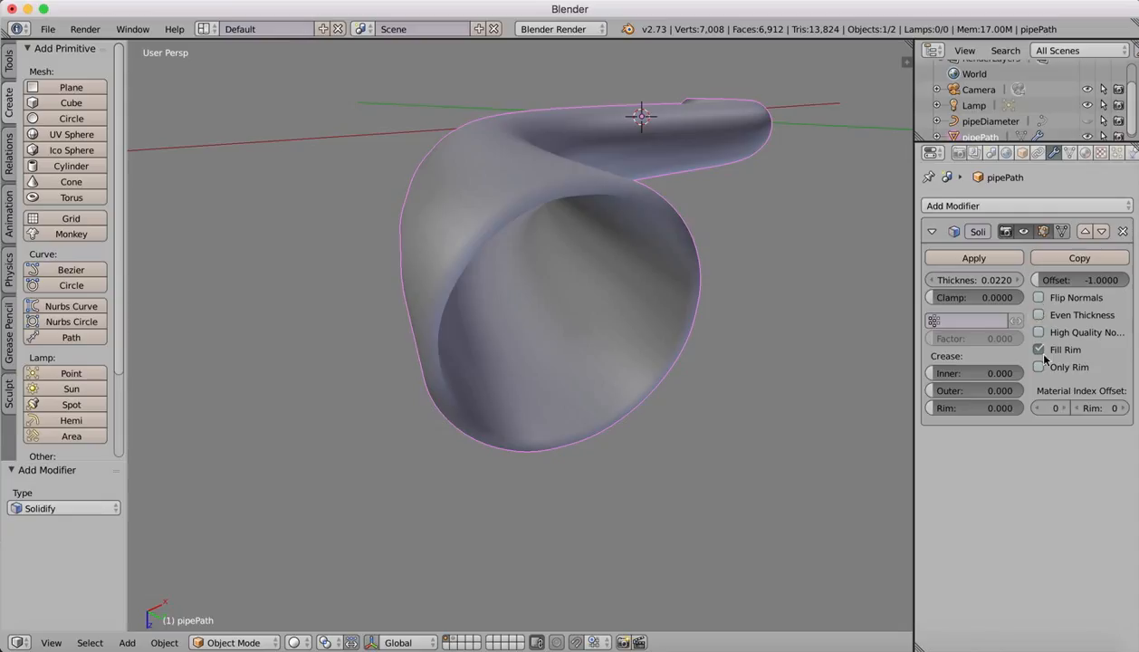
{"action": "left_click", "coordinate": [1038, 298]}
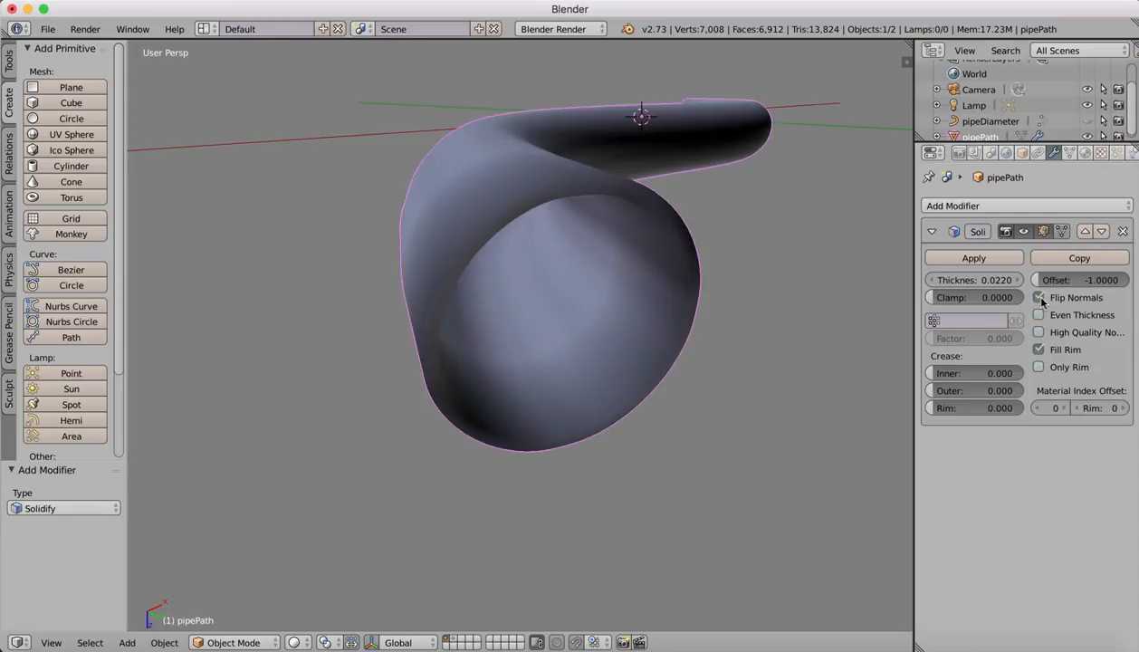
{"action": "left_click", "coordinate": [1039, 298]}
Enable Only Rim and disable Fill Rim on the Solidify modifier, comparing the effect at the pipe's open end
{"action": "left_click", "coordinate": [1040, 368]}
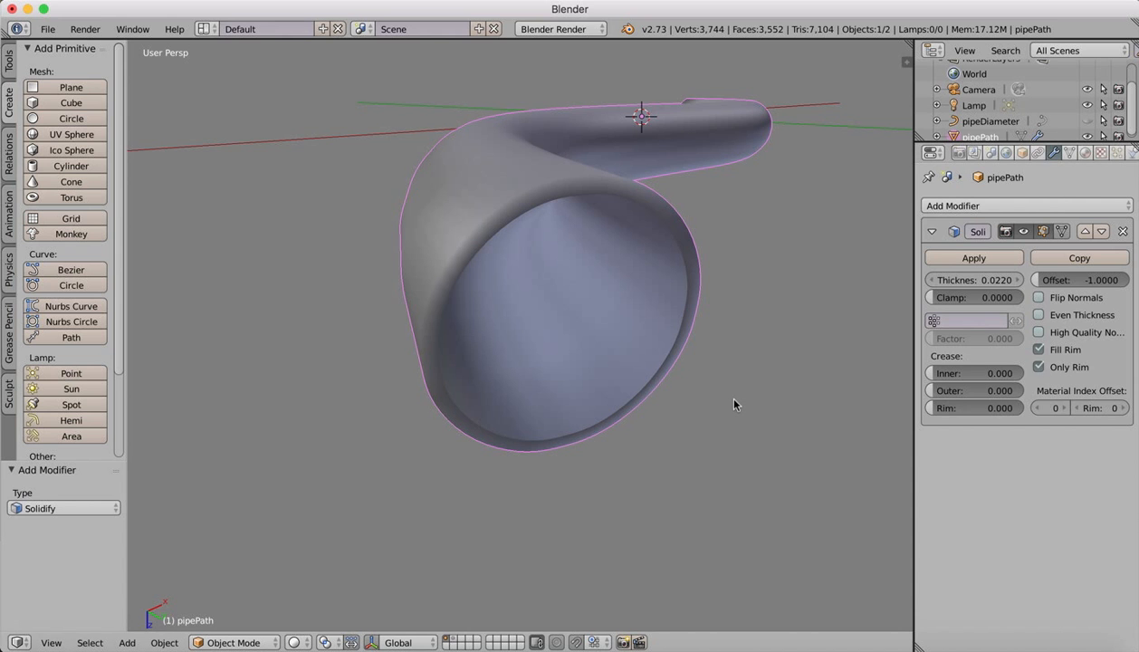
{"action": "middle_click_drag", "start_coordinate": [544, 320], "coordinate": [543, 320]}
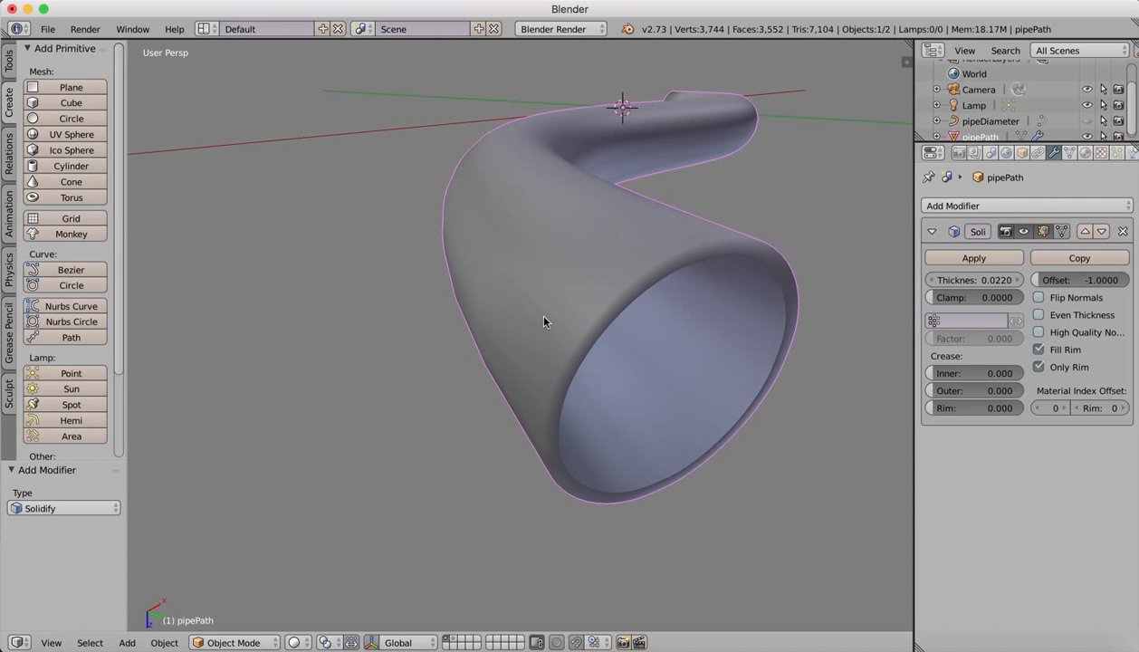
{"action": "left_click", "coordinate": [1039, 351]}
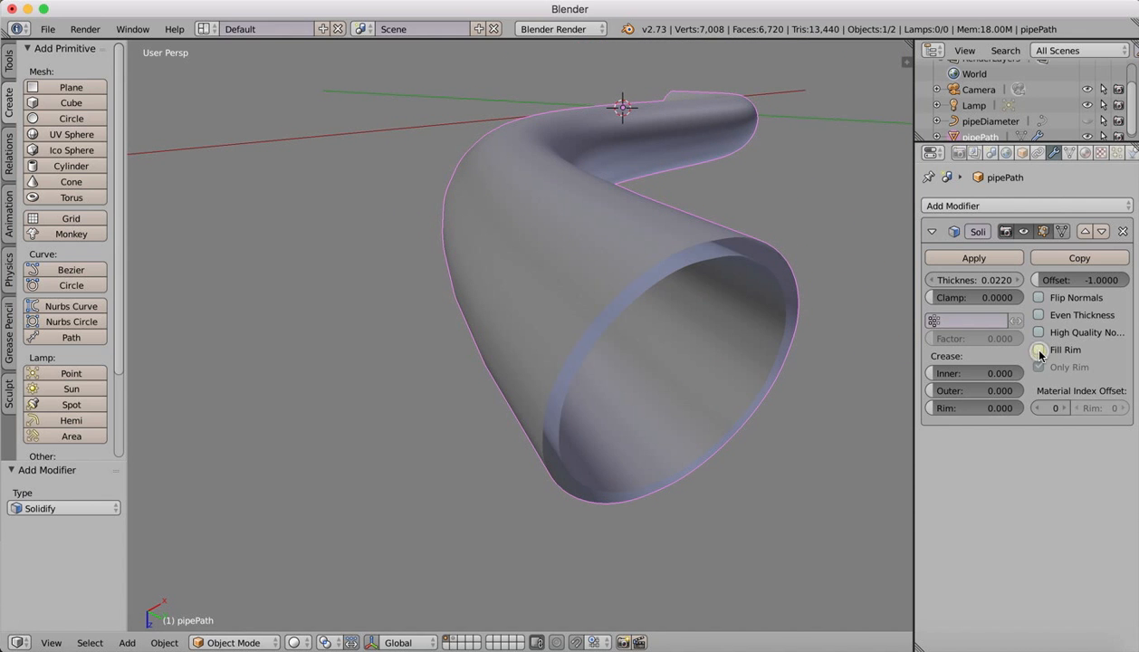
{"action": "scroll", "coordinate": [753, 398], "scroll_direction": "up", "scroll_amount": 5}
{"action": "middle_click_drag", "start_coordinate": [768, 411], "coordinate": [767, 411]}
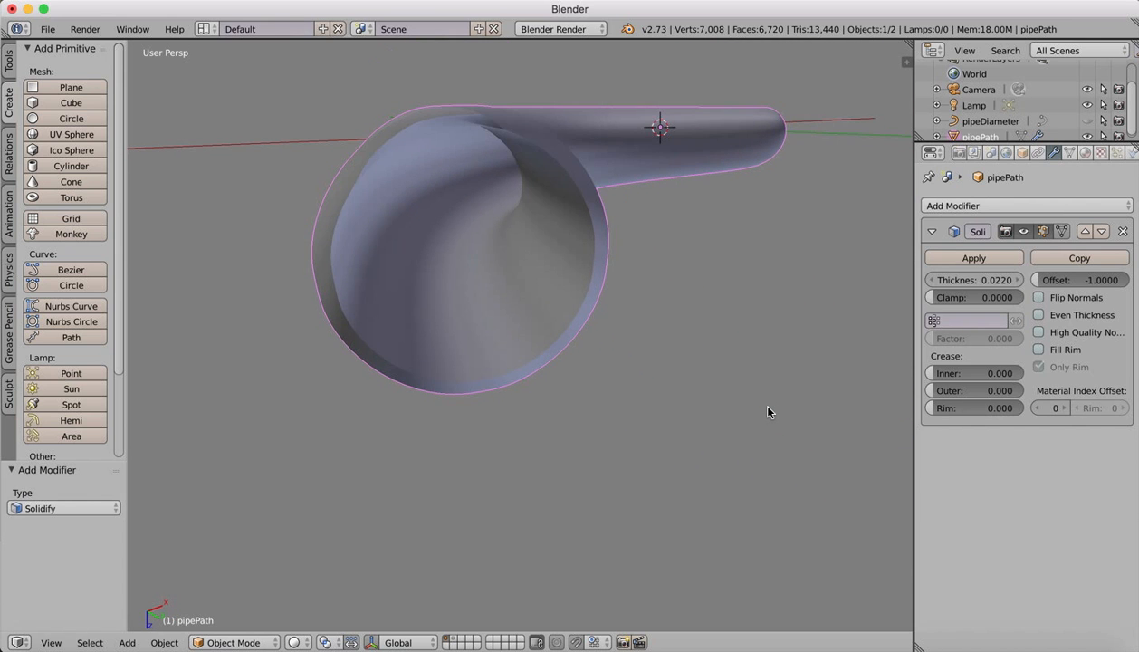
{"action": "middle_click_drag", "start_coordinate": [381, 162], "coordinate": [422, 163]}
{"action": "middle_click_drag", "start_coordinate": [293, 136], "coordinate": [324, 180]}
{"action": "scroll", "coordinate": [325, 176], "scroll_direction": "down", "scroll_amount": 5}
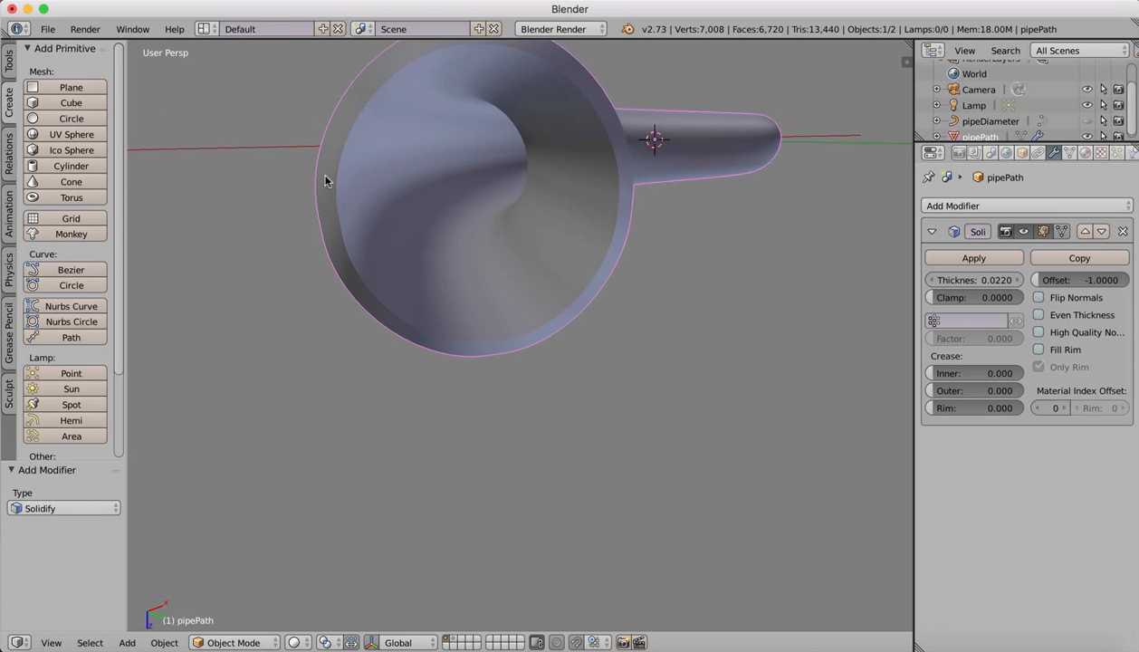
{"action": "scroll", "coordinate": [325, 176], "scroll_direction": "up", "scroll_amount": 3}
Turn Fill Rim back on and Only Rim off in the Solidify modifier, and inspect both pipe ends
{"action": "left_click", "coordinate": [1038, 350]}
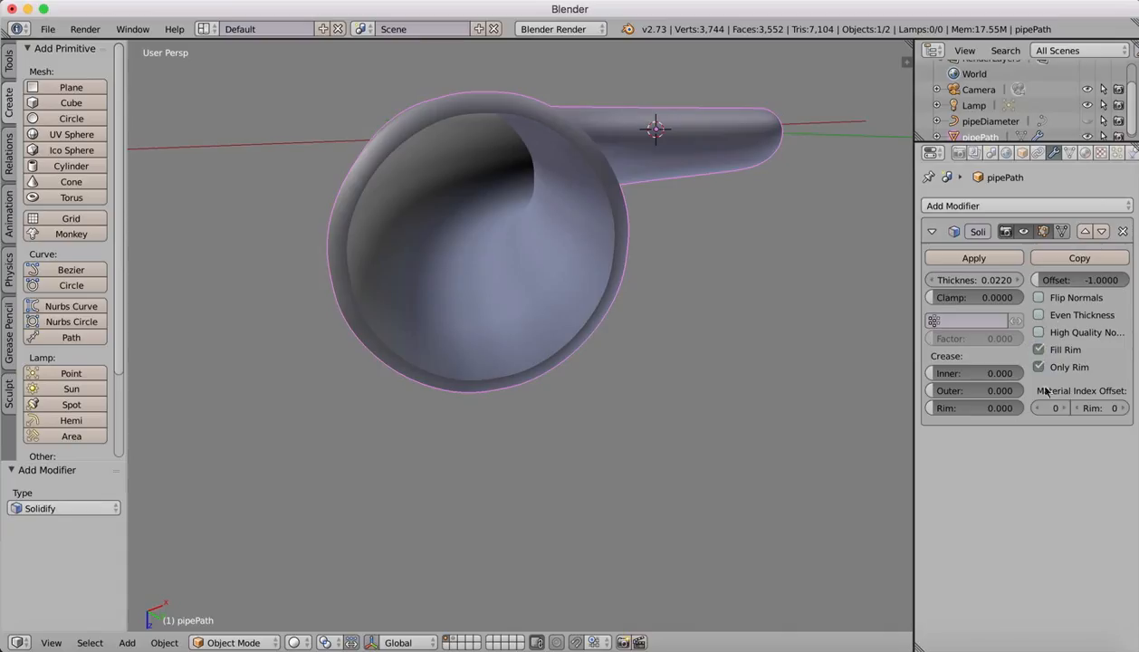
{"action": "left_click", "coordinate": [1038, 367]}
{"action": "left_click", "coordinate": [1038, 367]}
{"action": "left_click", "coordinate": [1038, 367]}
{"action": "scroll", "coordinate": [467, 333], "scroll_direction": "right", "scroll_amount": 10}
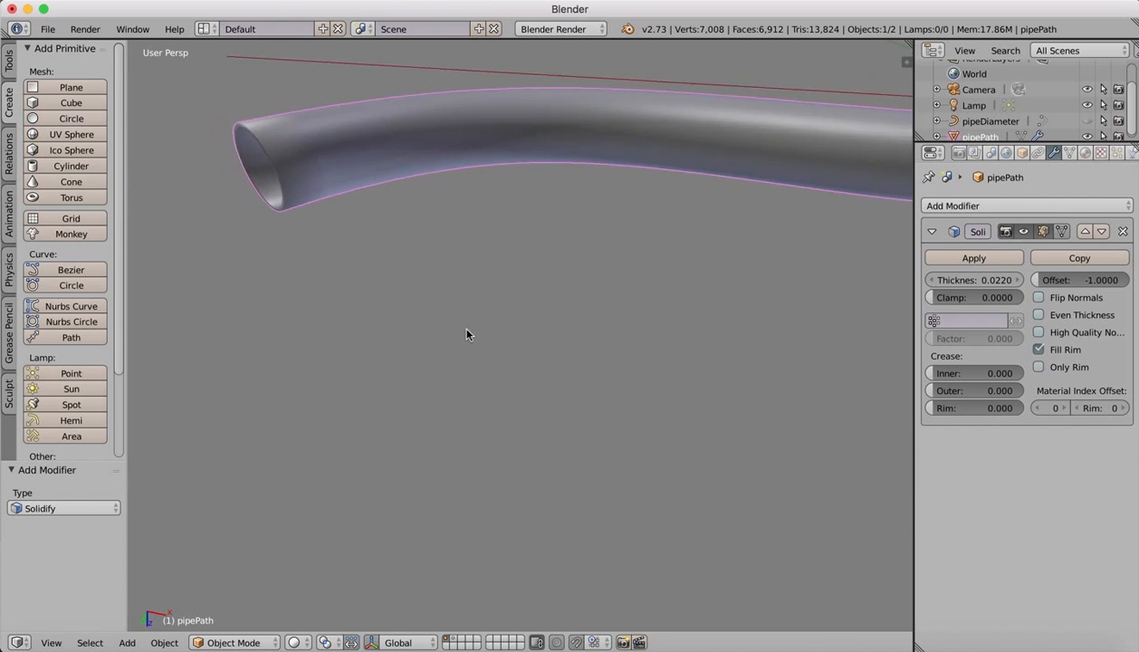
{"action": "scroll", "coordinate": [467, 334], "scroll_direction": "right", "scroll_amount": 10}
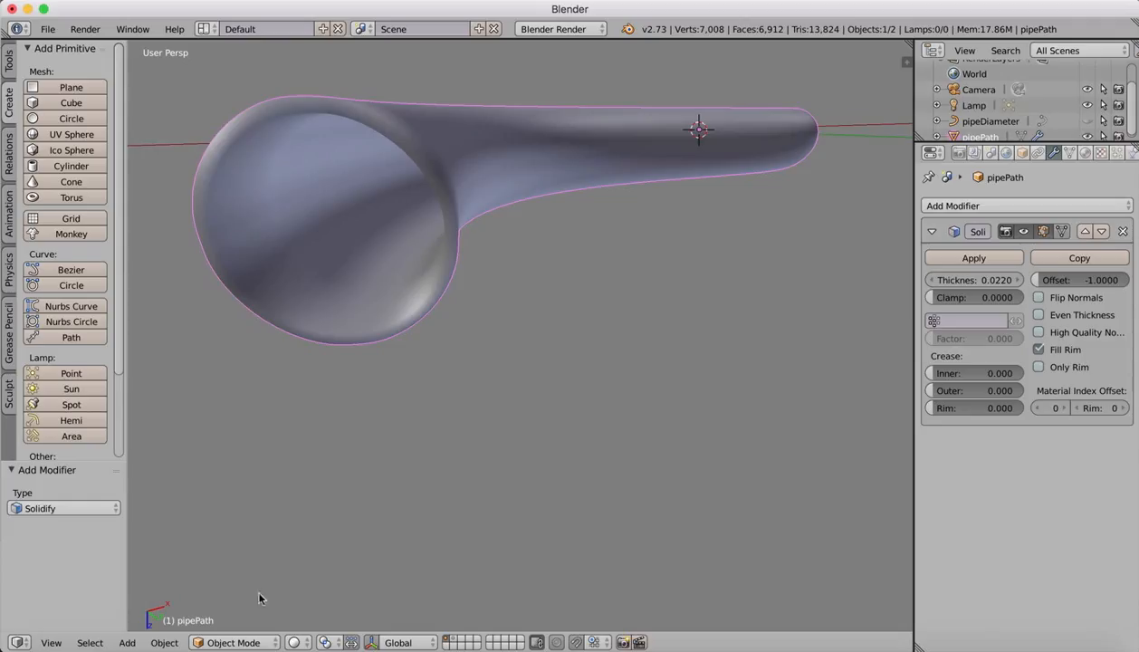
Enter Edit Mode on pipePath with edge selection and select a single edge on the open end's rim
{"action": "left_click", "coordinate": [230, 643]}
{"action": "left_click", "coordinate": [236, 612]}
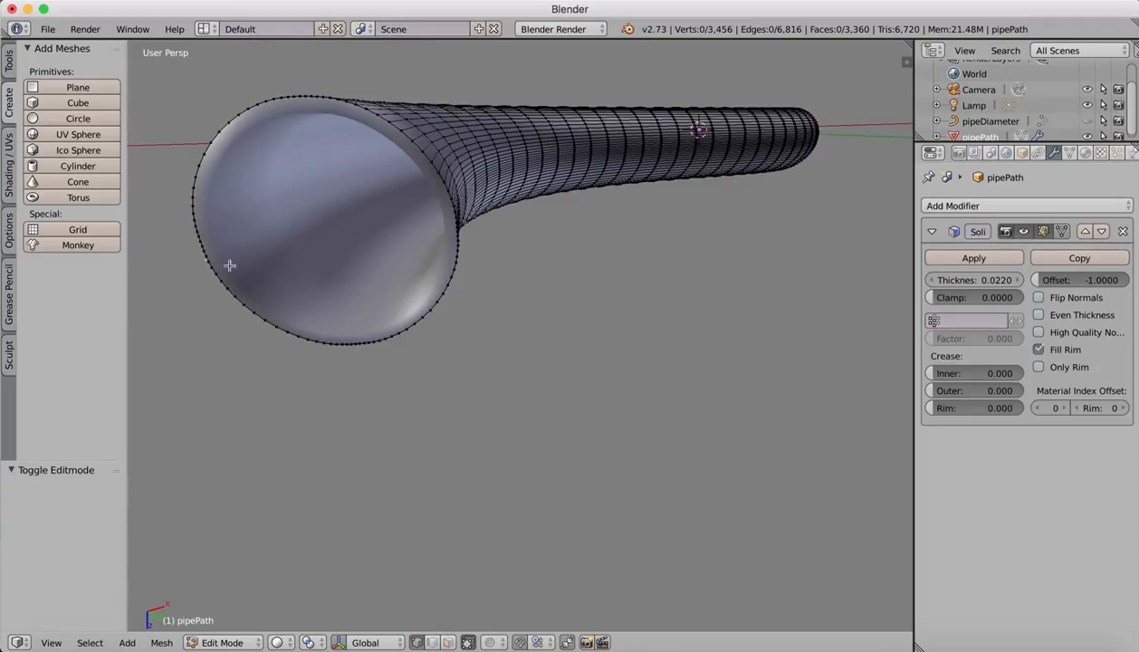
{"action": "left_click", "coordinate": [434, 642]}
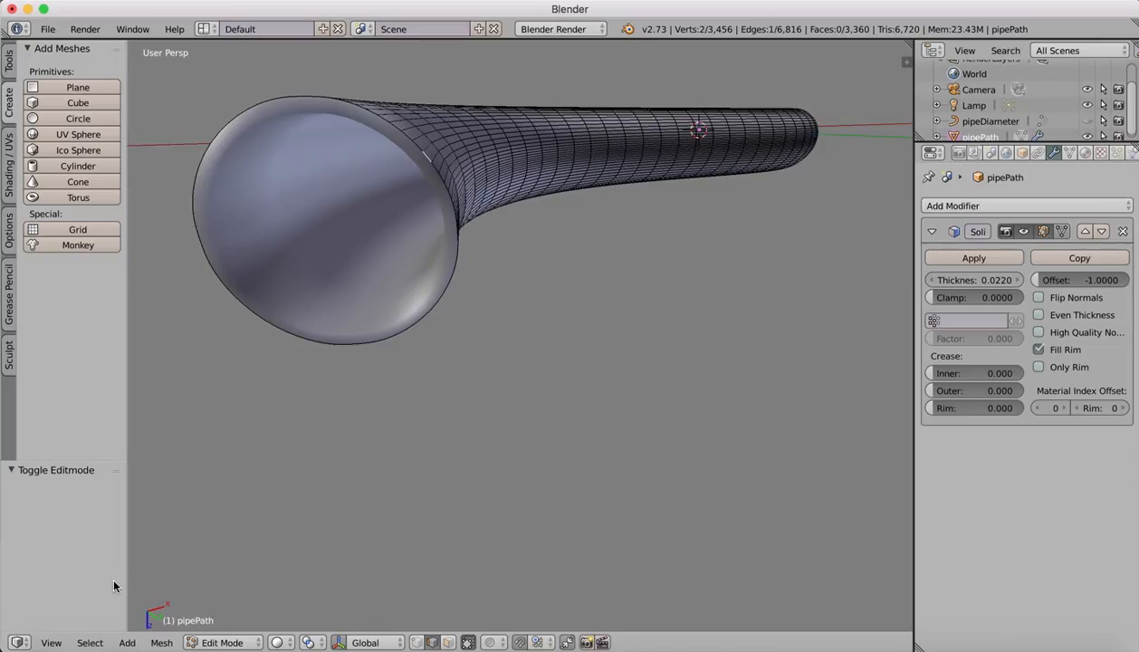
{"action": "key", "text": "ctrl+l"}
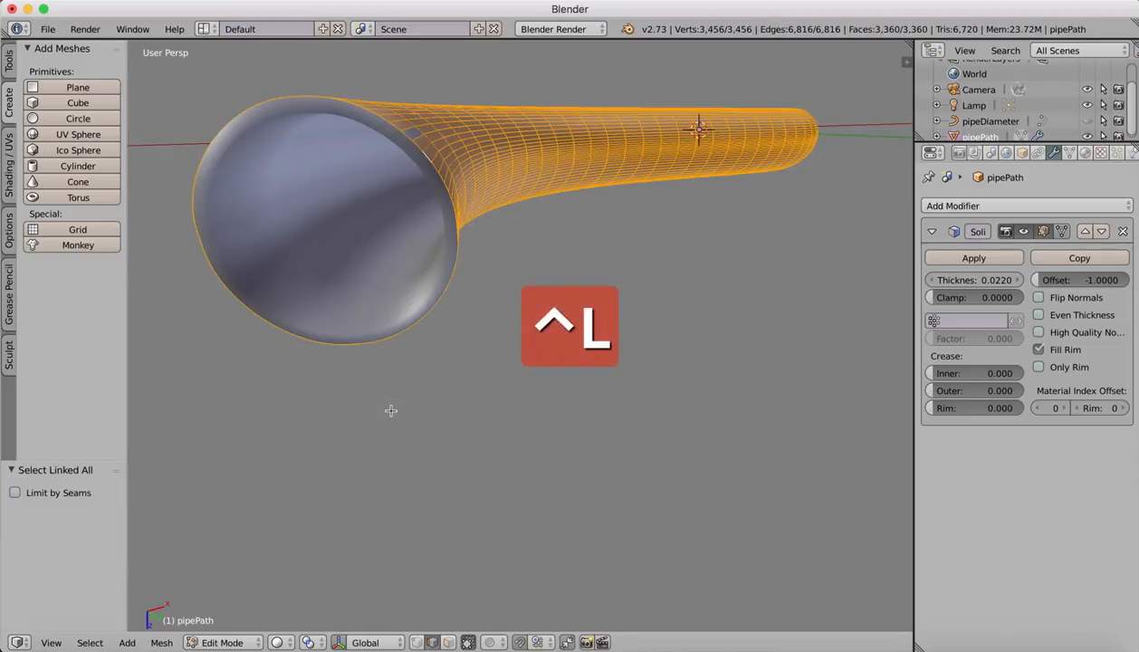
{"action": "right_click", "coordinate": [448, 189]}
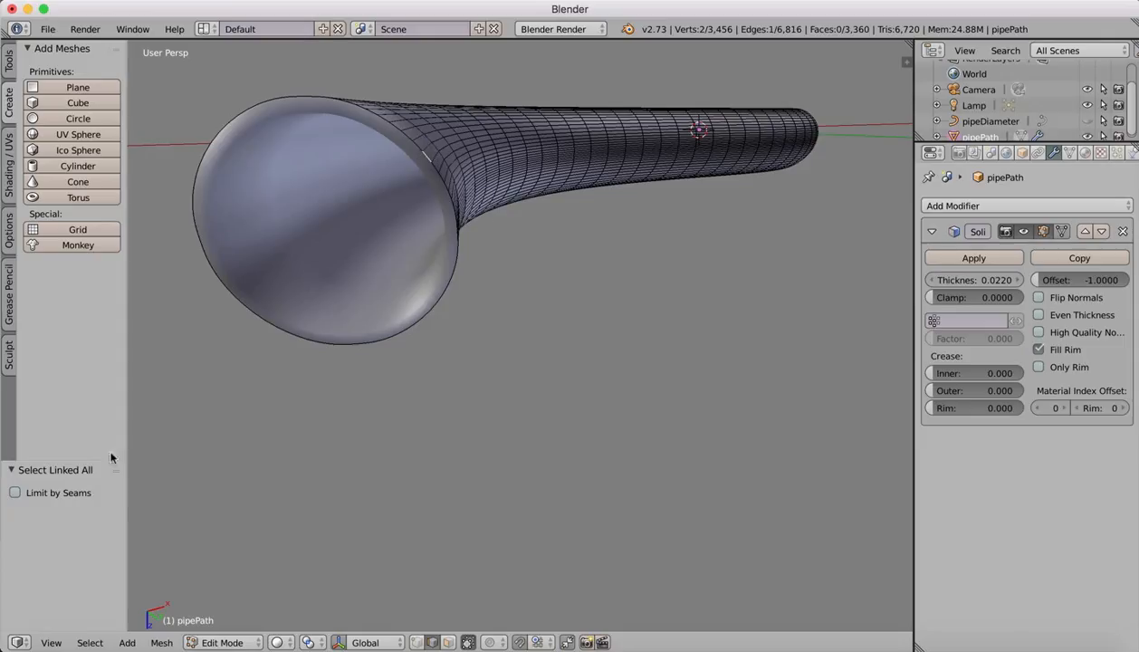
Select the full edge loop around the open end's rim and extrude it outward by about X -0.198, Y 0.447, Z -0.011
{"action": "left_click", "coordinate": [90, 642]}
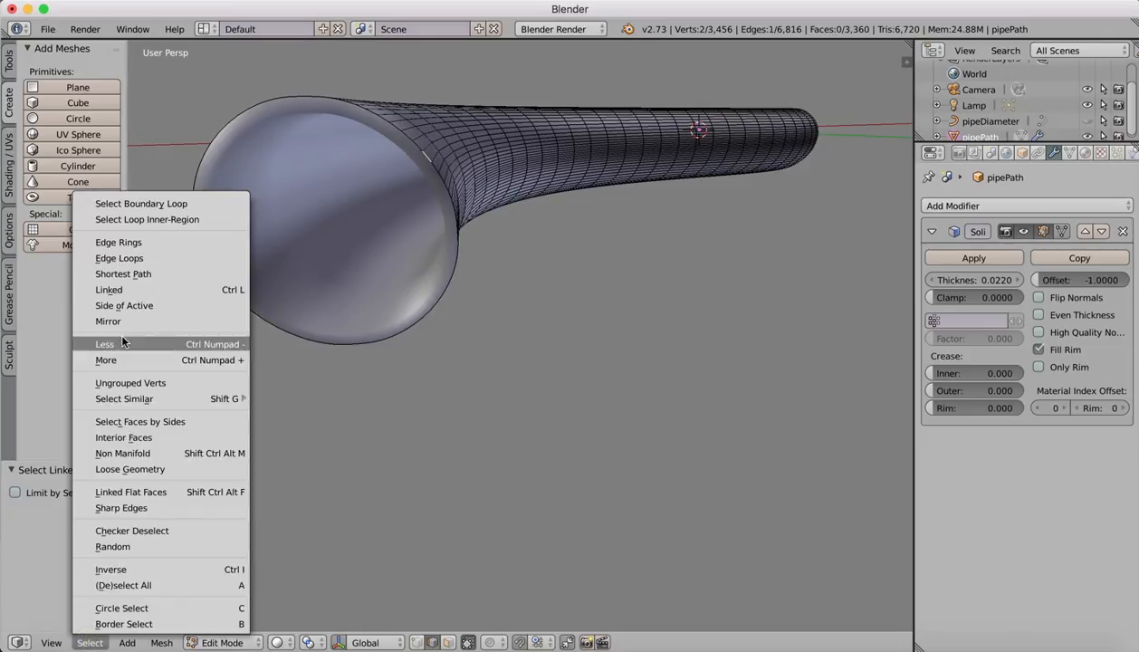
{"action": "left_click", "coordinate": [140, 260]}
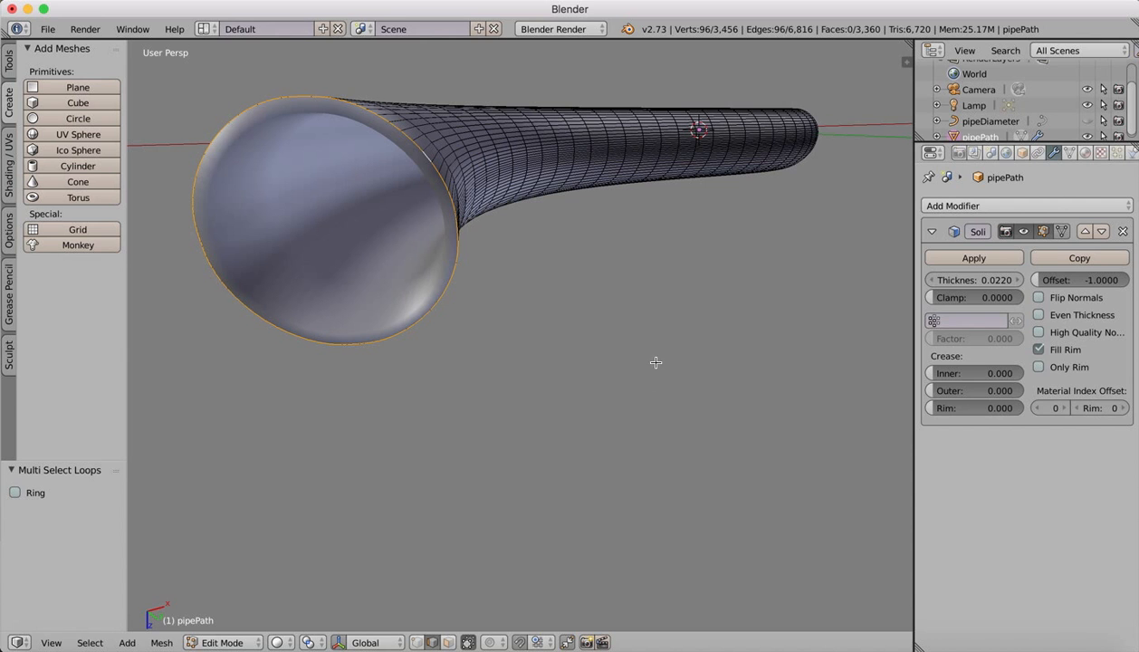
{"action": "scroll", "coordinate": [516, 362], "scroll_direction": "left", "scroll_amount": 10}
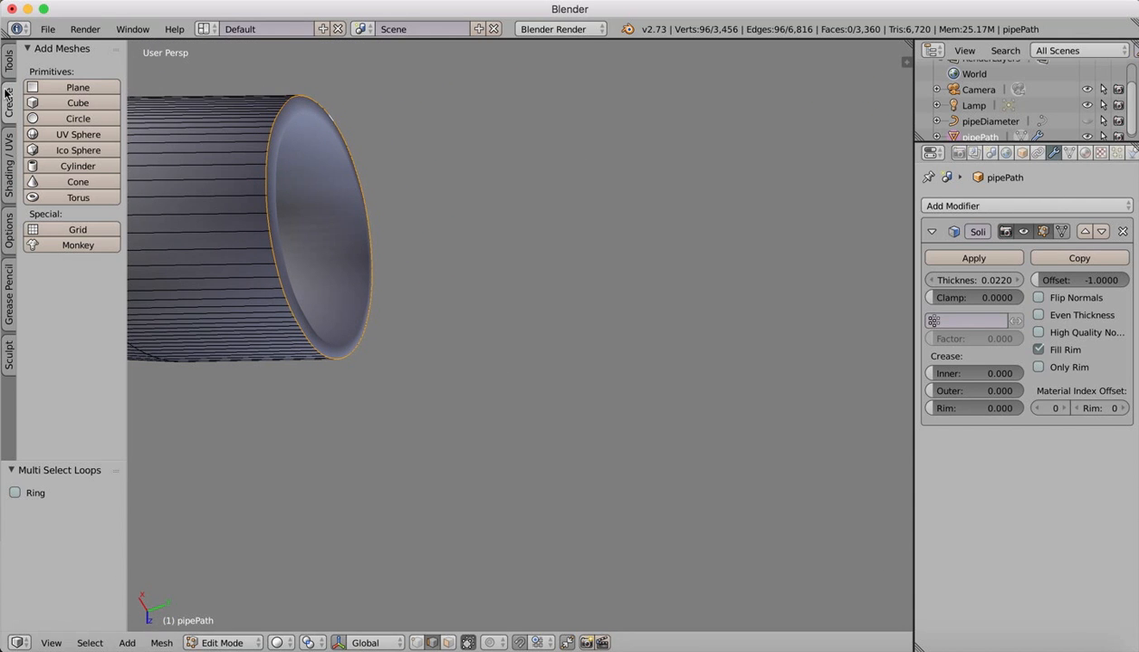
{"action": "left_click", "coordinate": [8, 60]}
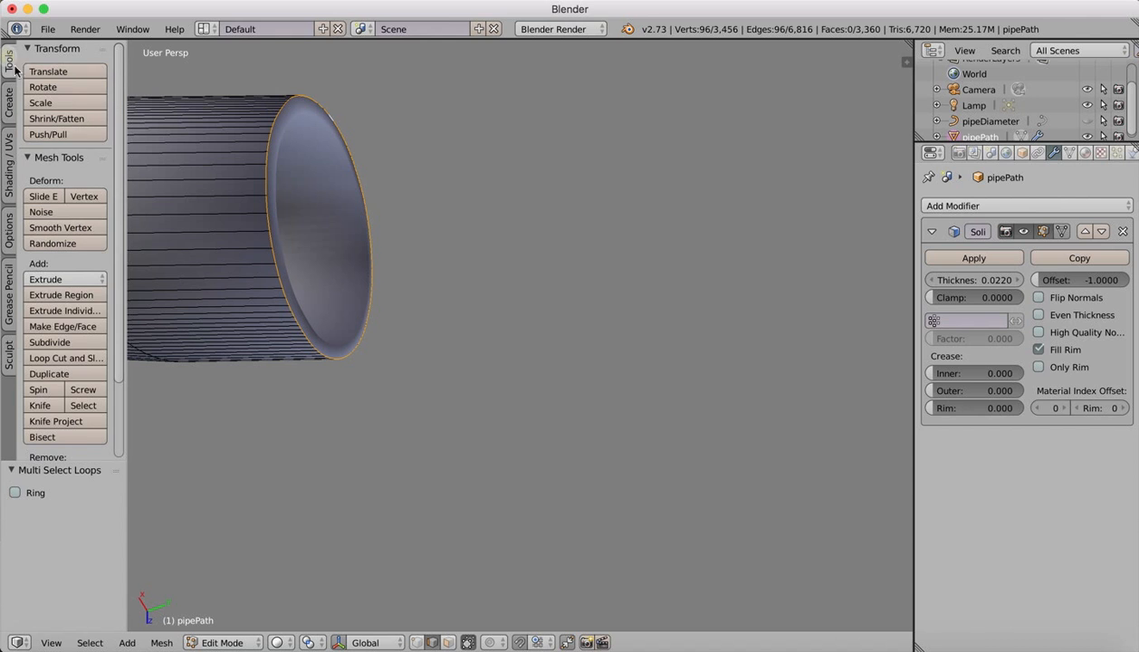
{"action": "left_click", "coordinate": [71, 282]}
{"action": "left_click", "coordinate": [70, 296]}
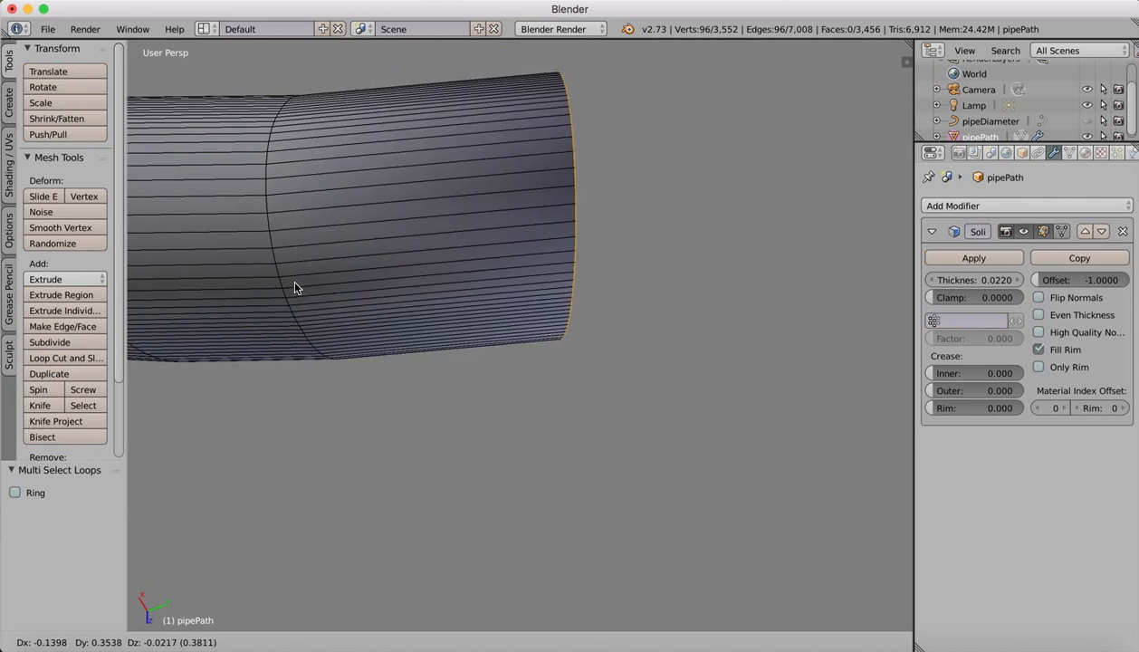
{"action": "left_click", "coordinate": [351, 291]}
Scale the extruded end loop down to about 0.576 so the pipe end tapers inward
{"action": "middle_click_drag", "start_coordinate": [757, 248], "coordinate": [768, 253]}
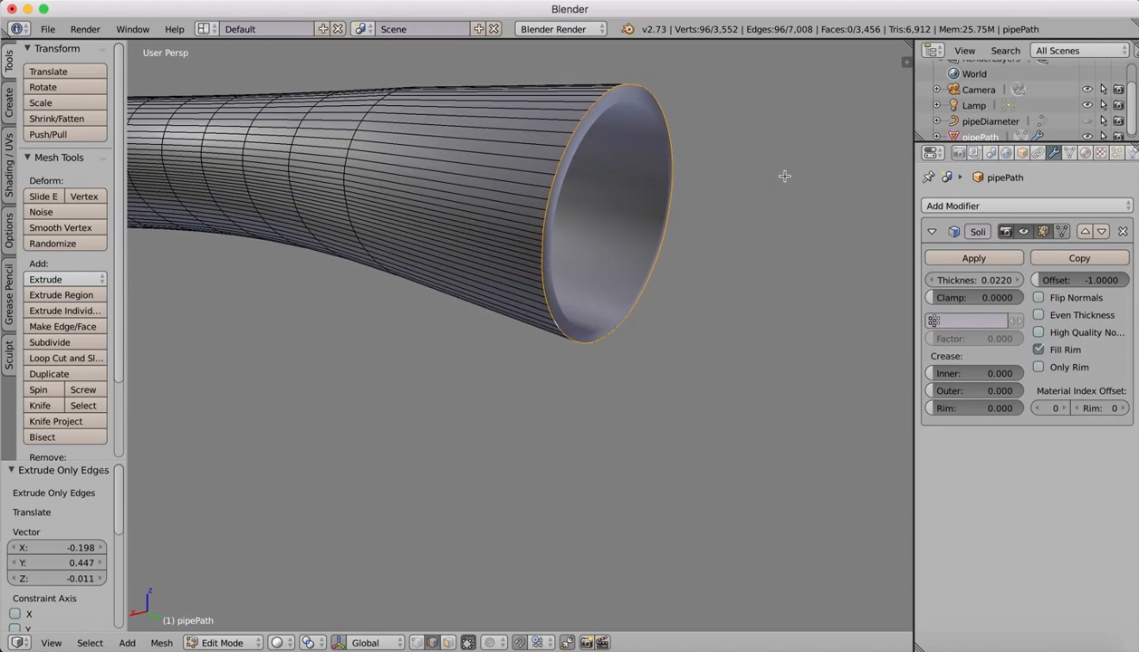
{"action": "key", "text": "s"}
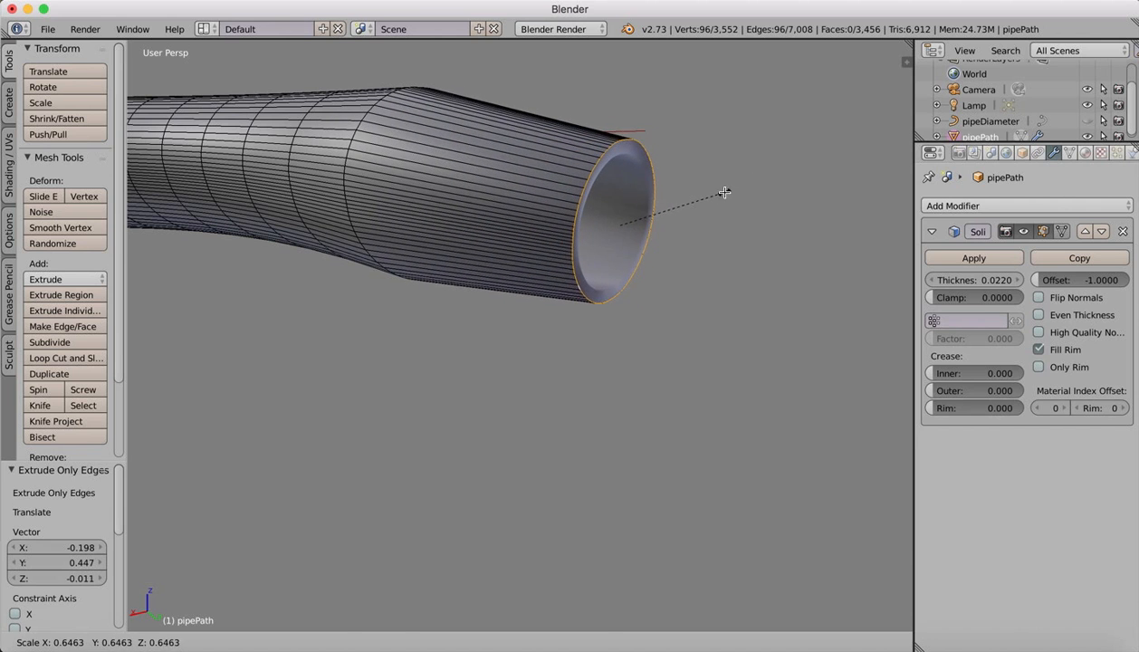
{"action": "left_click", "coordinate": [713, 196]}
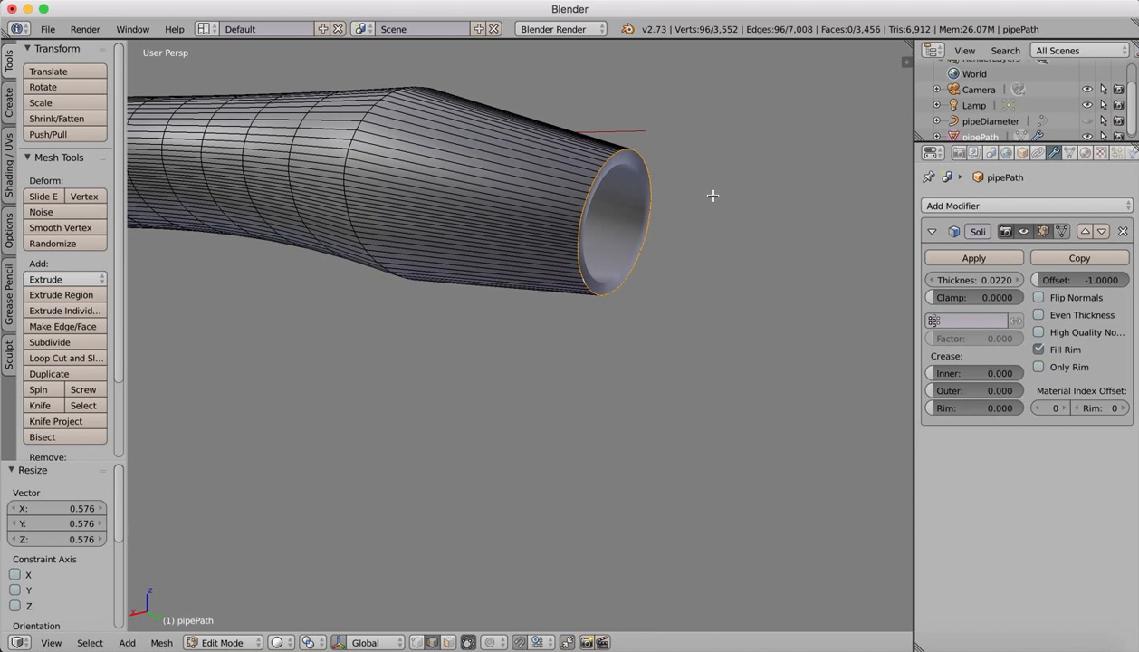
Extrude the tapered rim slightly, about X -0.017, Y 0.011, Z -0.004, and scale the new loop to about 0.745
{"action": "key", "text": "e"}
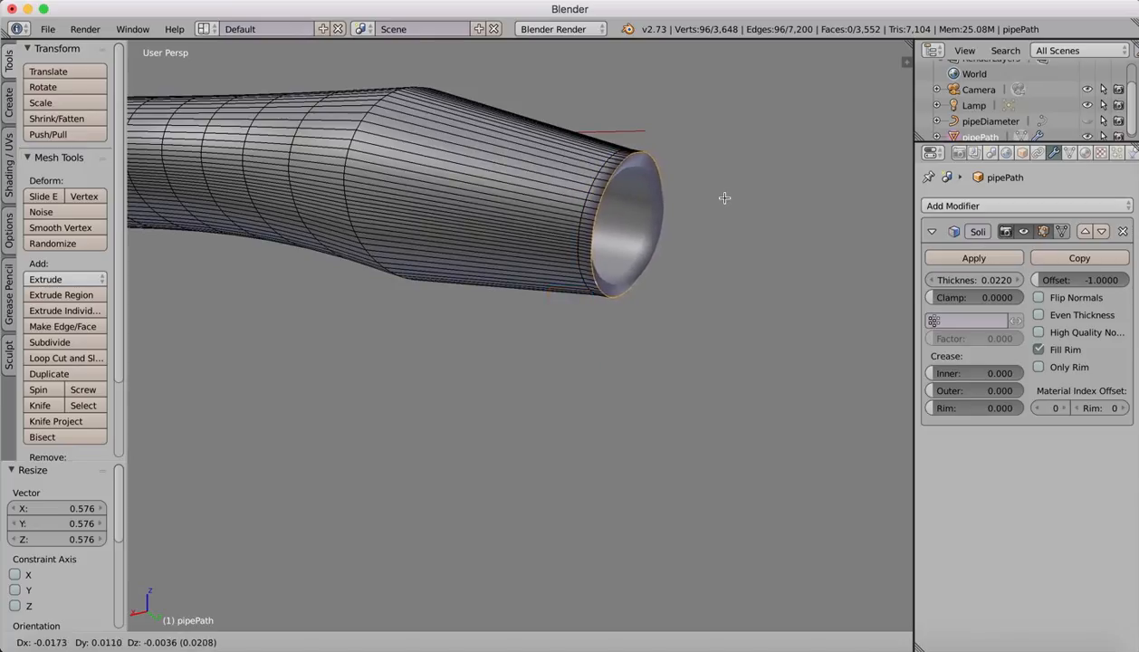
{"action": "left_click", "coordinate": [724, 197]}
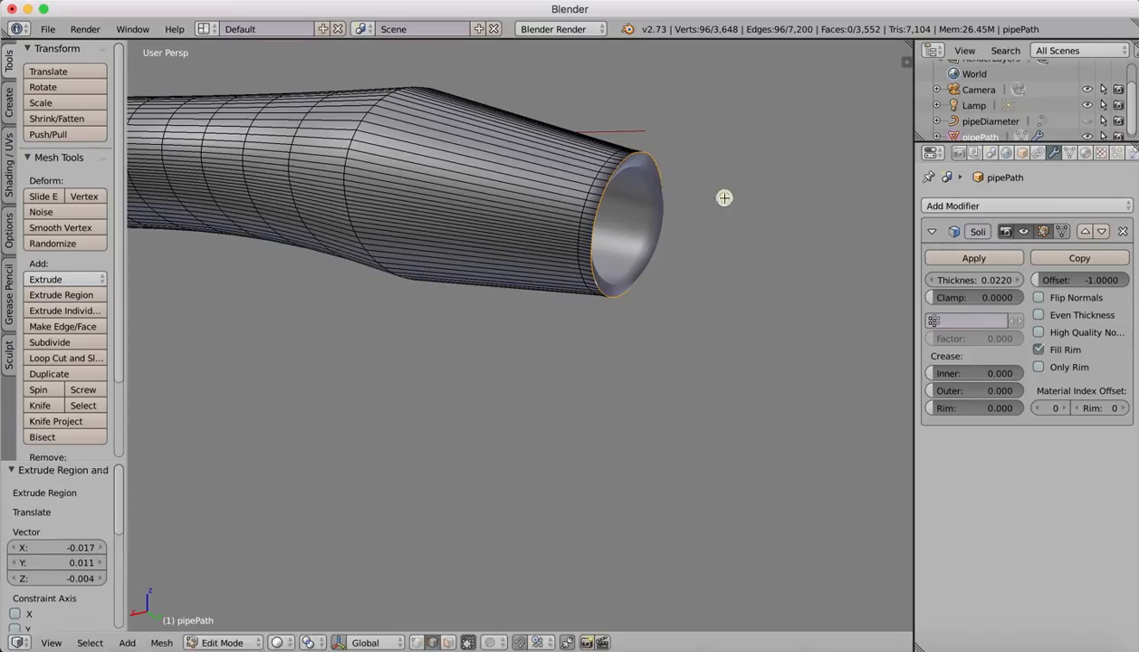
{"action": "key", "text": "s"}
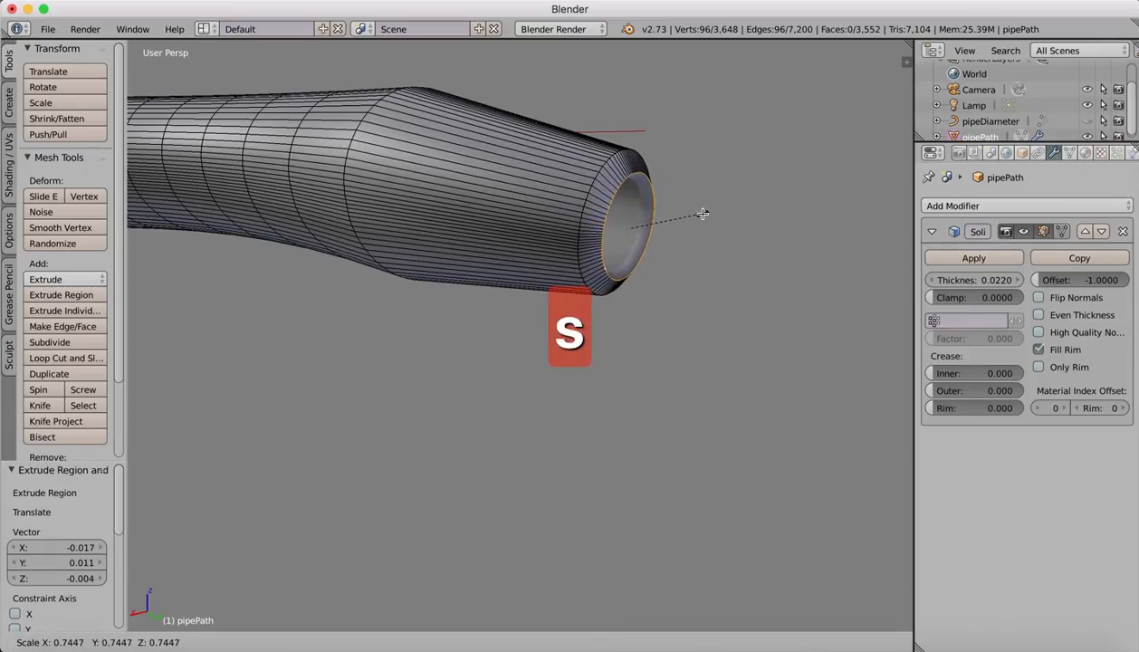
{"action": "left_click", "coordinate": [702, 214]}
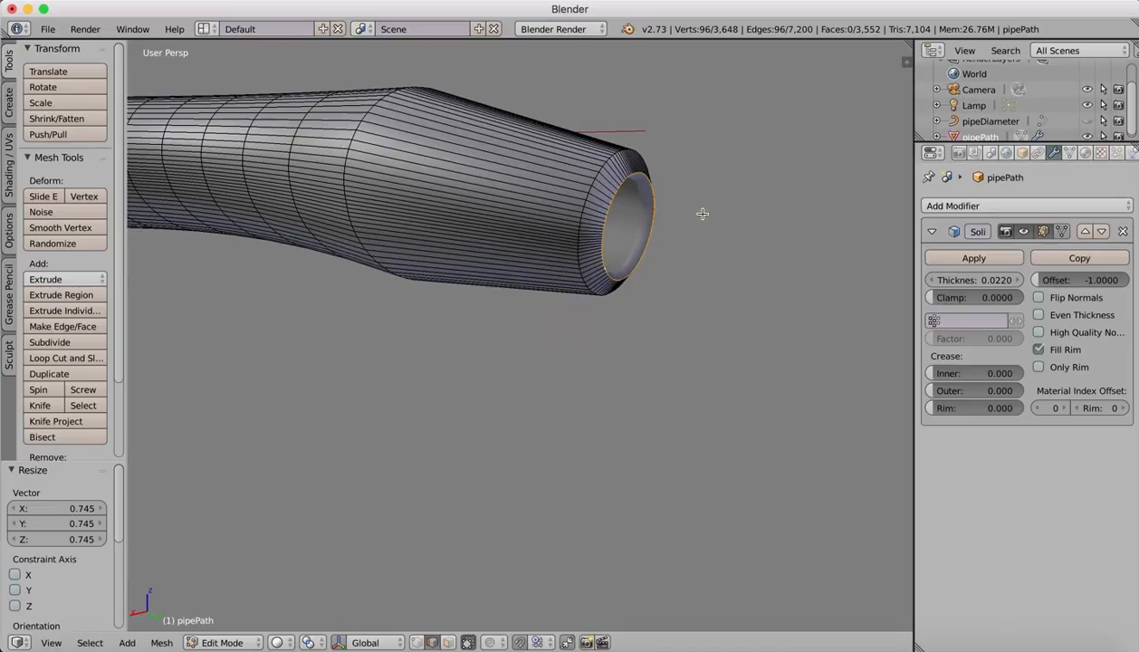
Extrude a neck by about X -0.161, Y 0.101, Z -0.031, and flare a second short extrusion at its tip to about 1.58 scale
{"action": "key", "text": "e"}
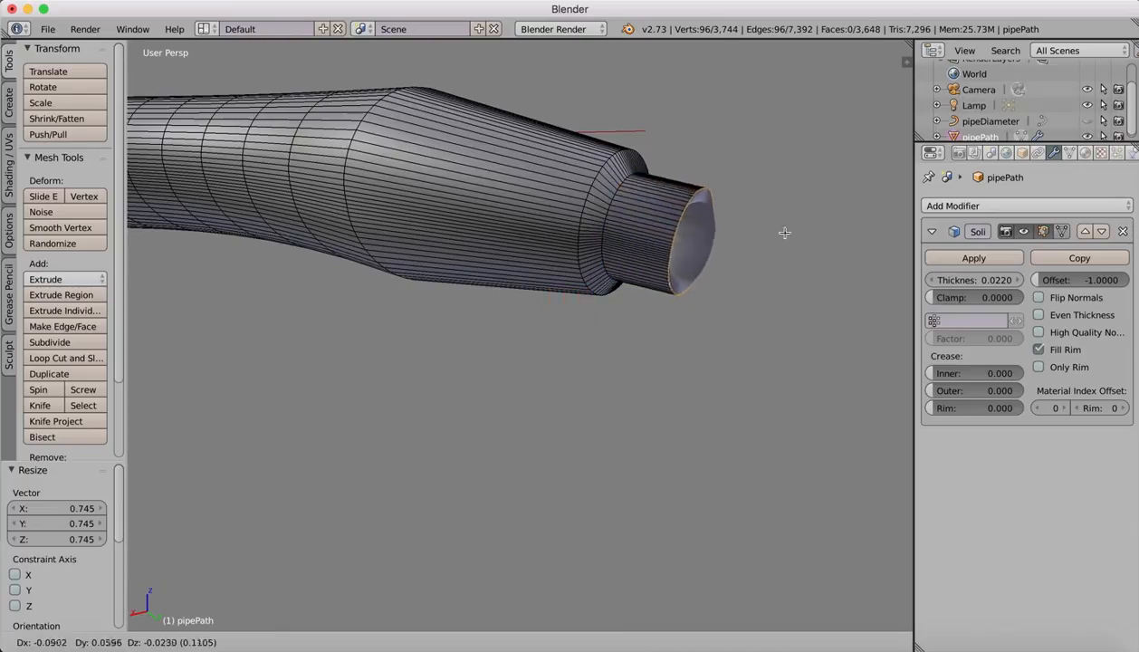
{"action": "left_click", "coordinate": [812, 234]}
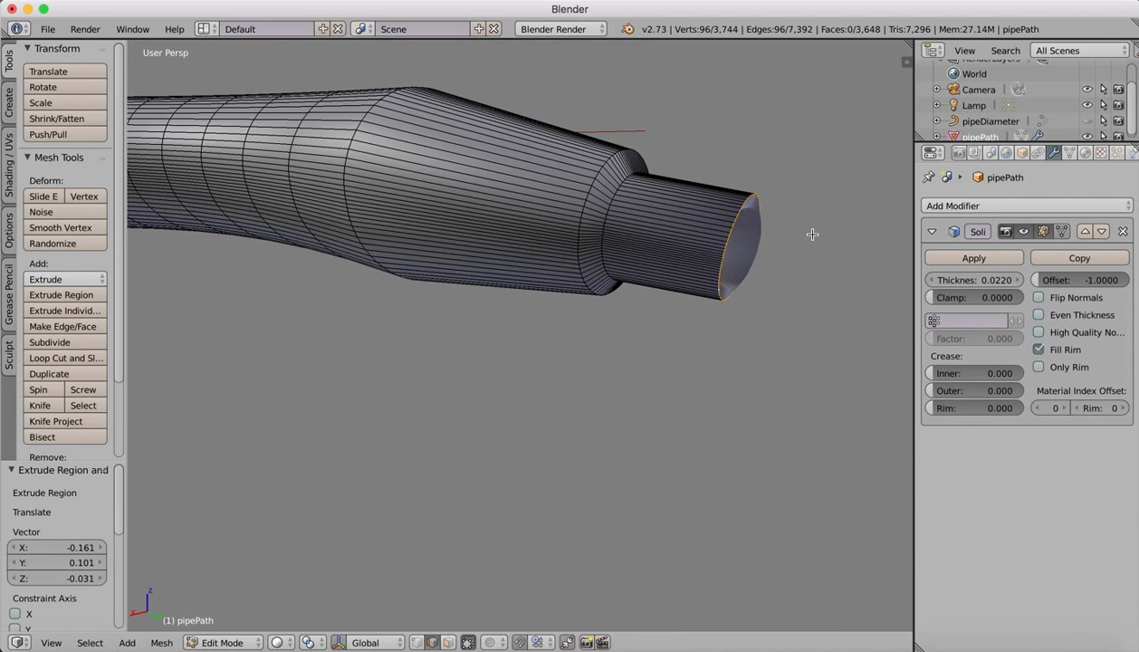
{"action": "key", "text": "e"}
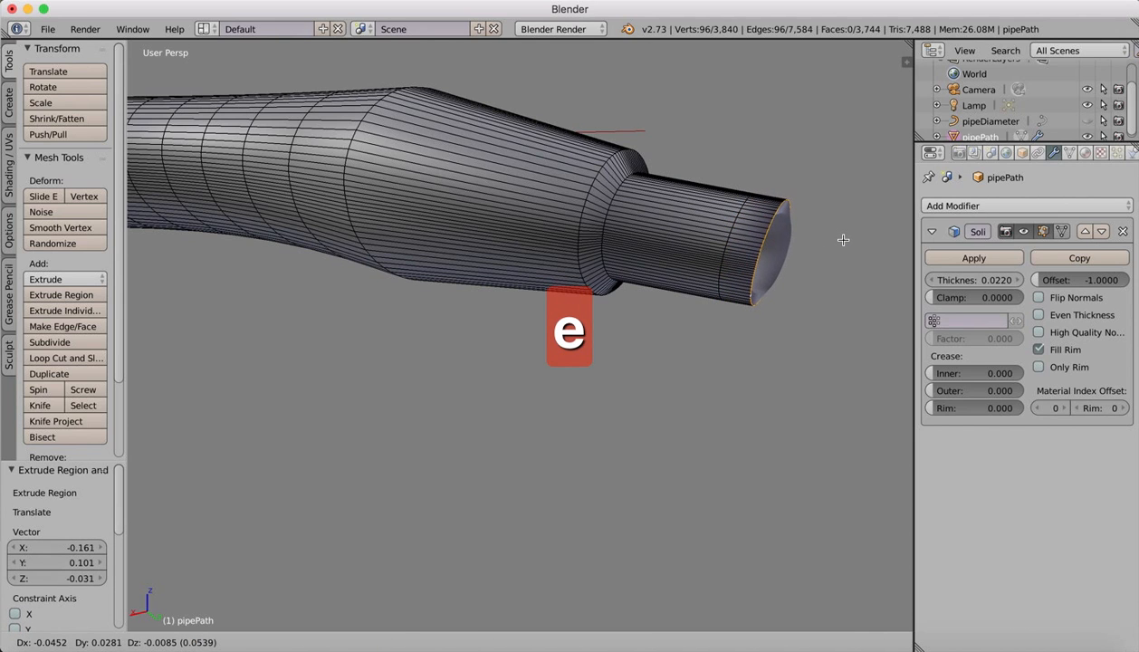
{"action": "left_click", "coordinate": [833, 238]}
{"action": "key", "text": "s"}
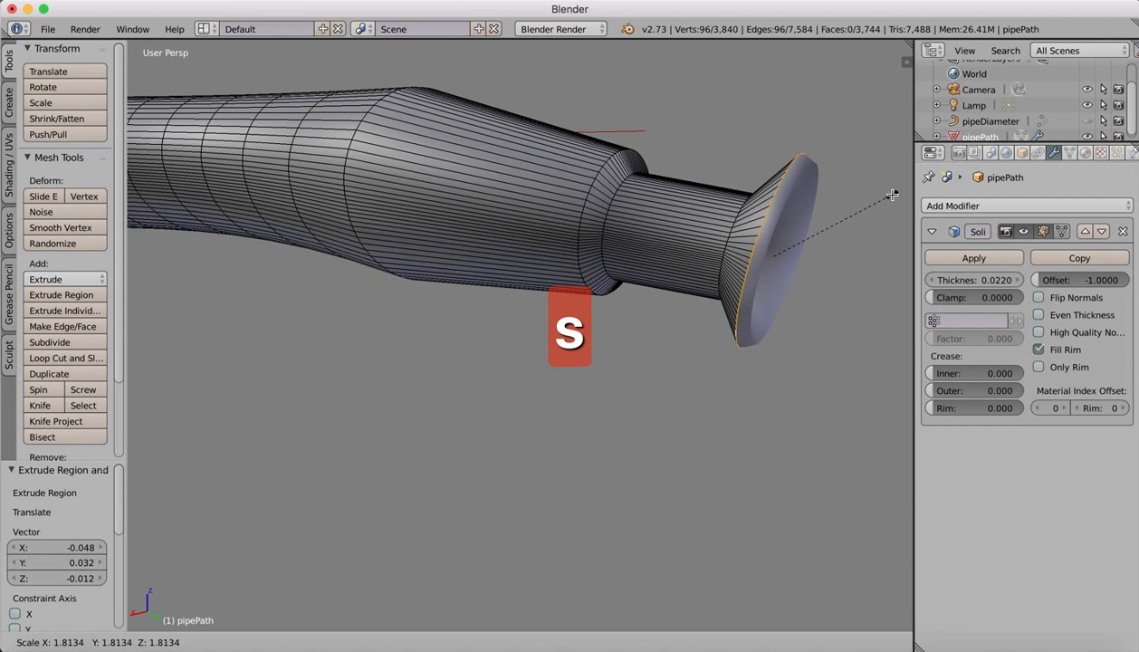
{"action": "left_click", "coordinate": [874, 204]}
Extrude the flared rim by about X -0.048, Y 0.029, Z -0.007 and scale the new loop up to about 1.191
{"action": "key", "text": "e"}
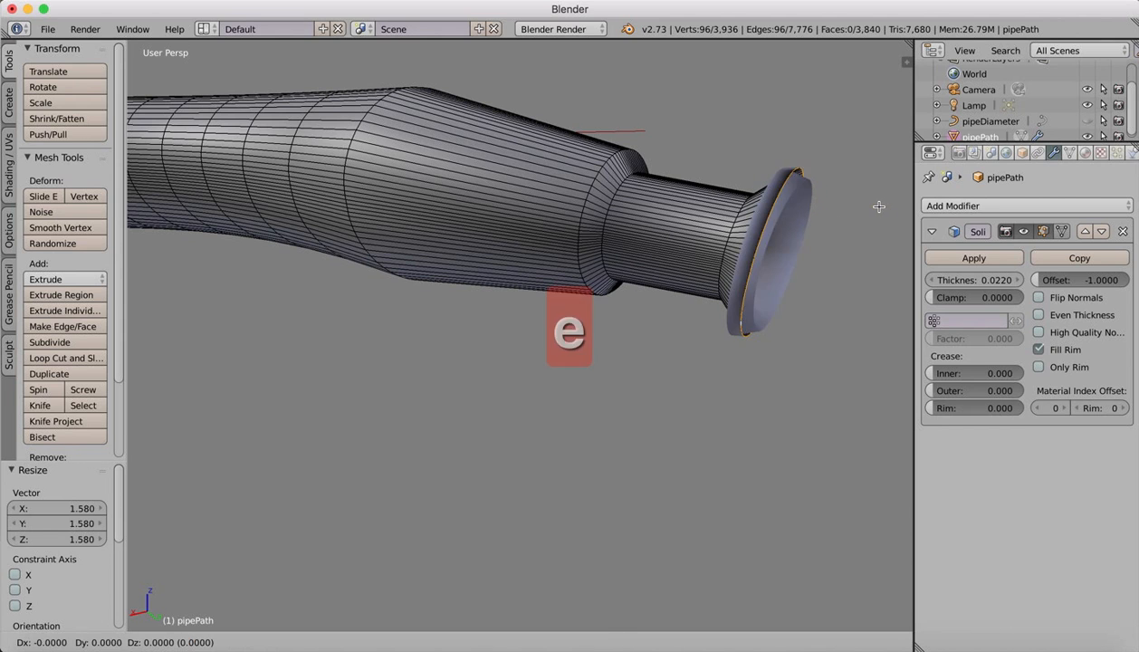
{"action": "left_click", "coordinate": [910, 211]}
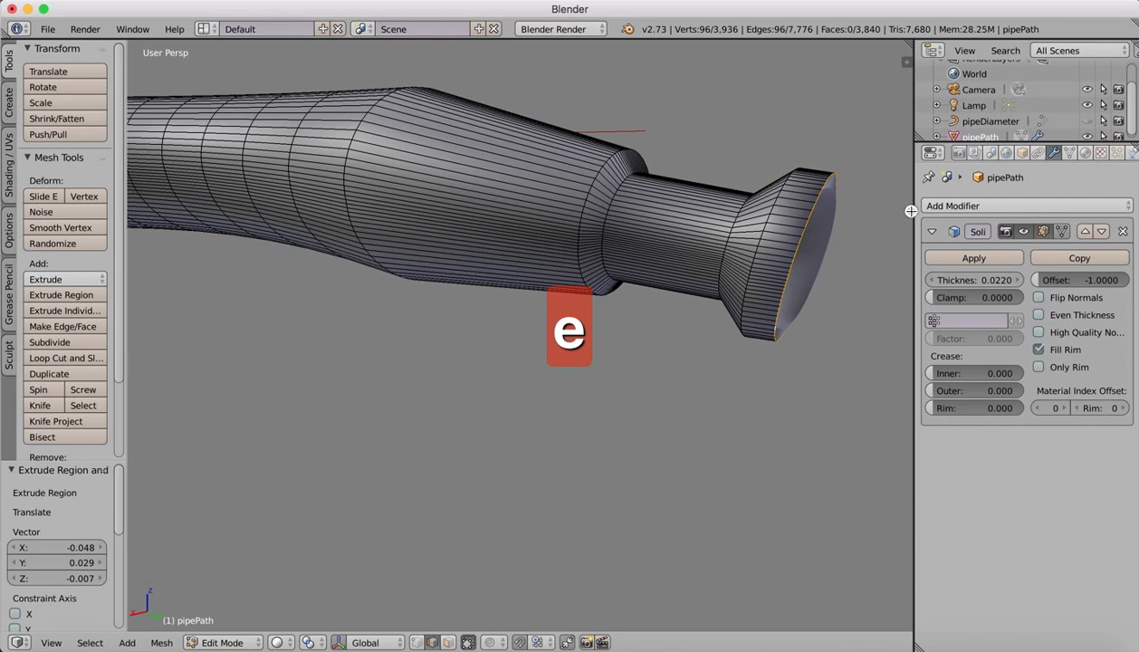
{"action": "key", "text": "s"}
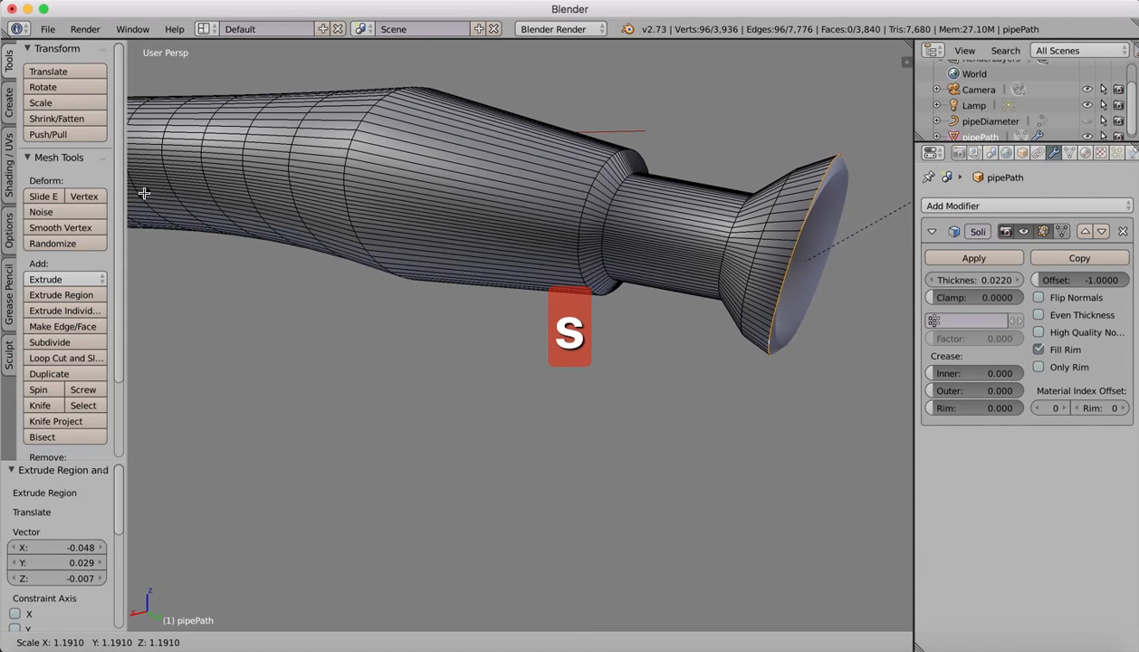
{"action": "left_click", "coordinate": [144, 193]}
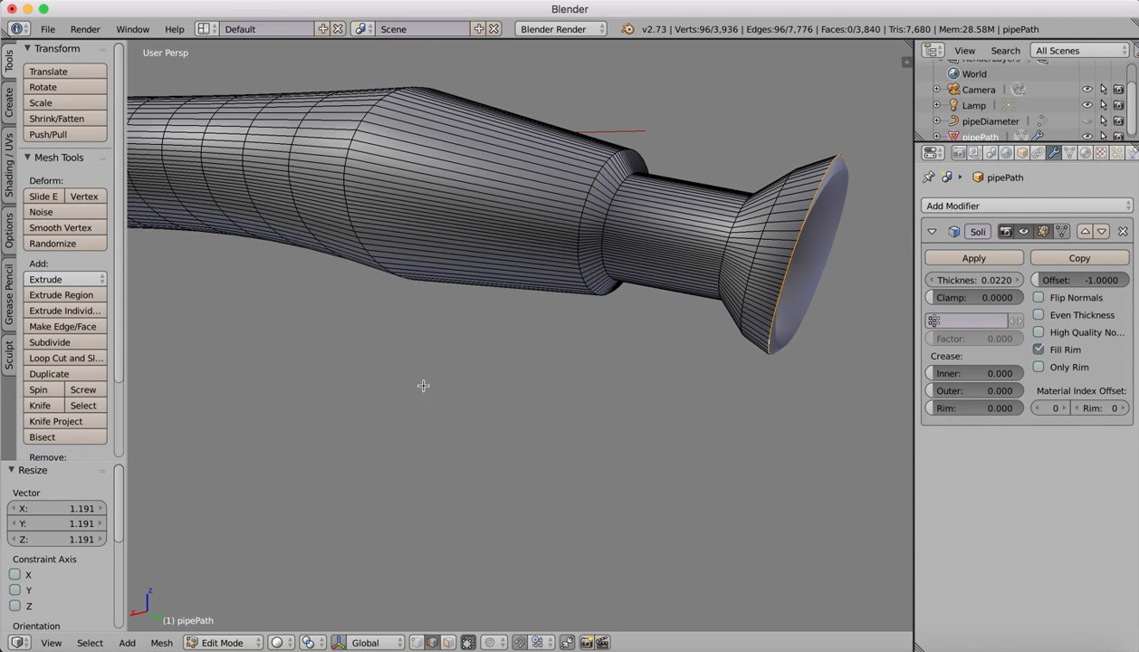
Extrude the widest rim by about X -0.049, Y 0.030, Z -0.008 and scale the new loop down to about 0.776
{"action": "key", "text": "e"}
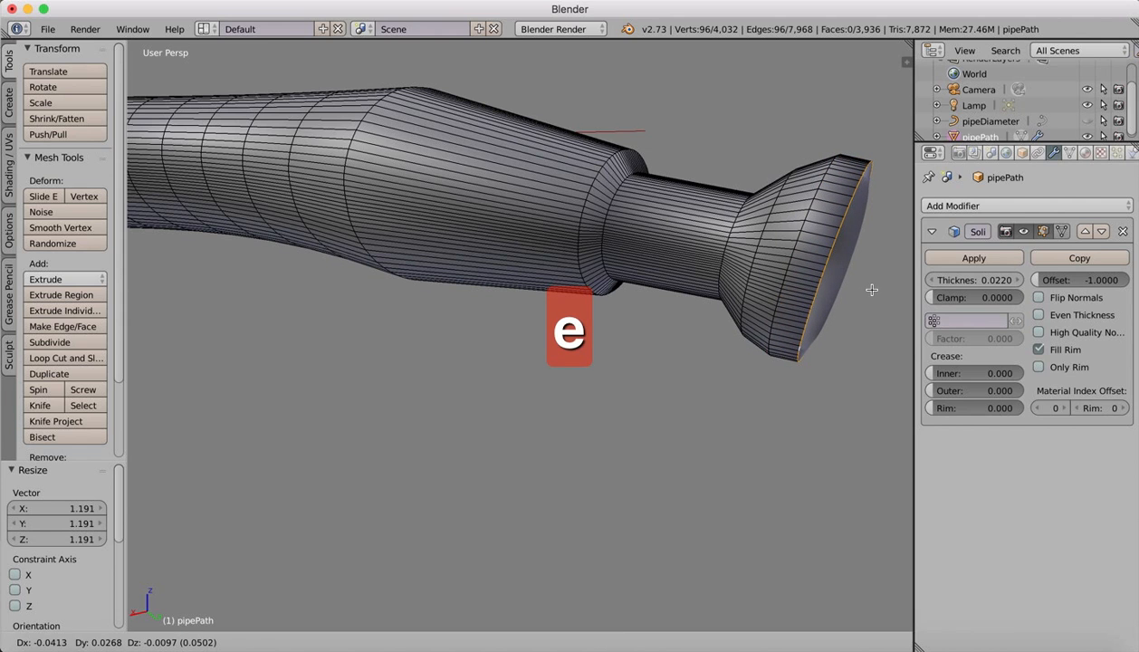
{"action": "left_click", "coordinate": [876, 289]}
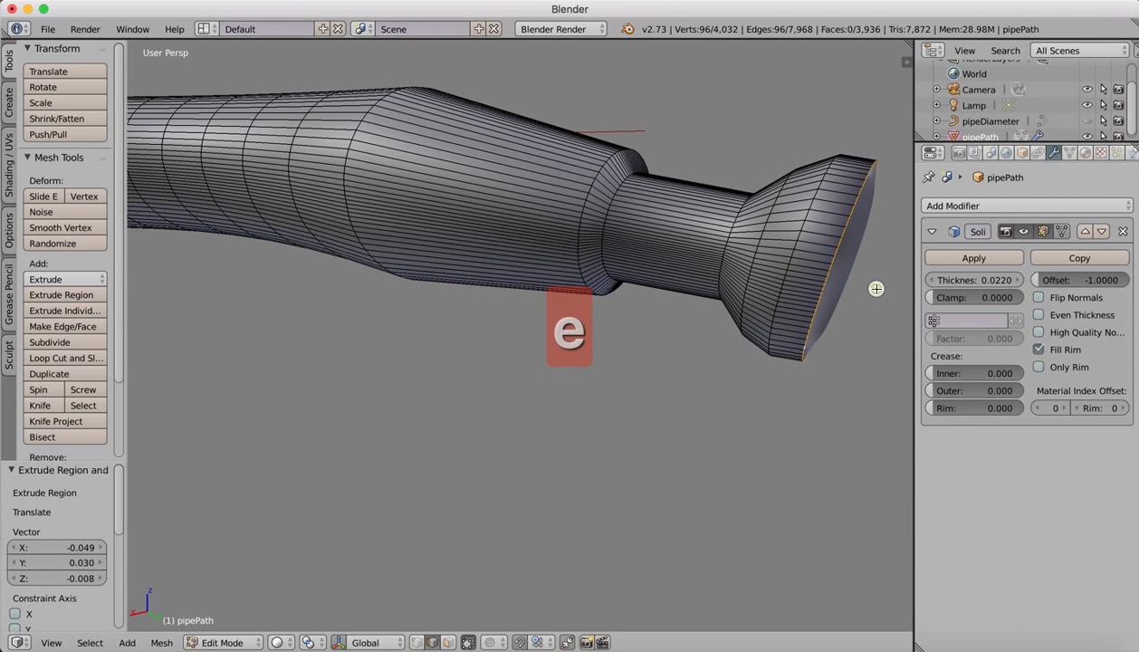
{"action": "key", "text": "s"}
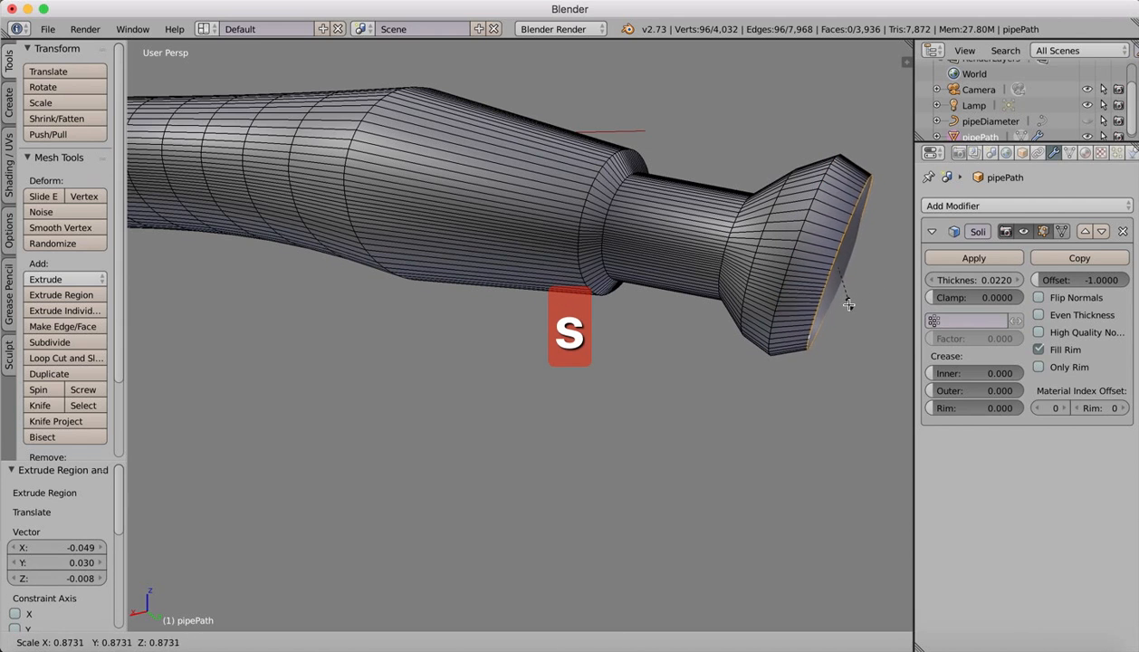
{"action": "left_click", "coordinate": [847, 299]}
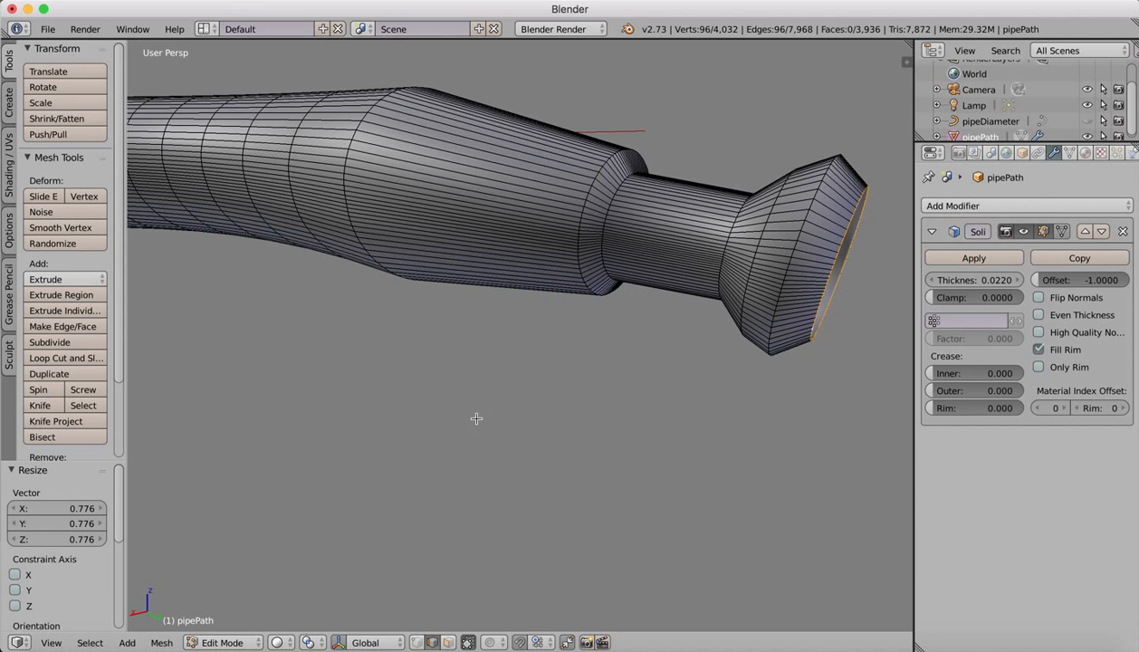
Examine the extruded nozzle shape and the whole curved pipe from several angles and distances
{"action": "scroll", "coordinate": [518, 462], "scroll_direction": "down", "scroll_amount": 8}
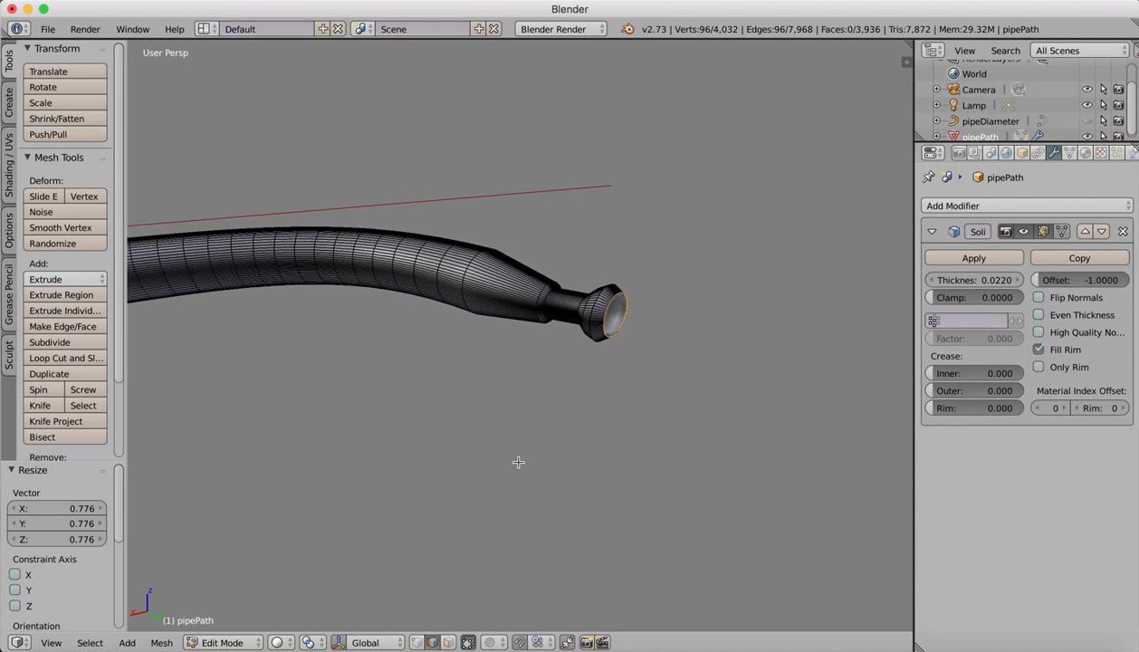
{"action": "scroll", "coordinate": [518, 462], "scroll_direction": "down", "scroll_amount": 1}
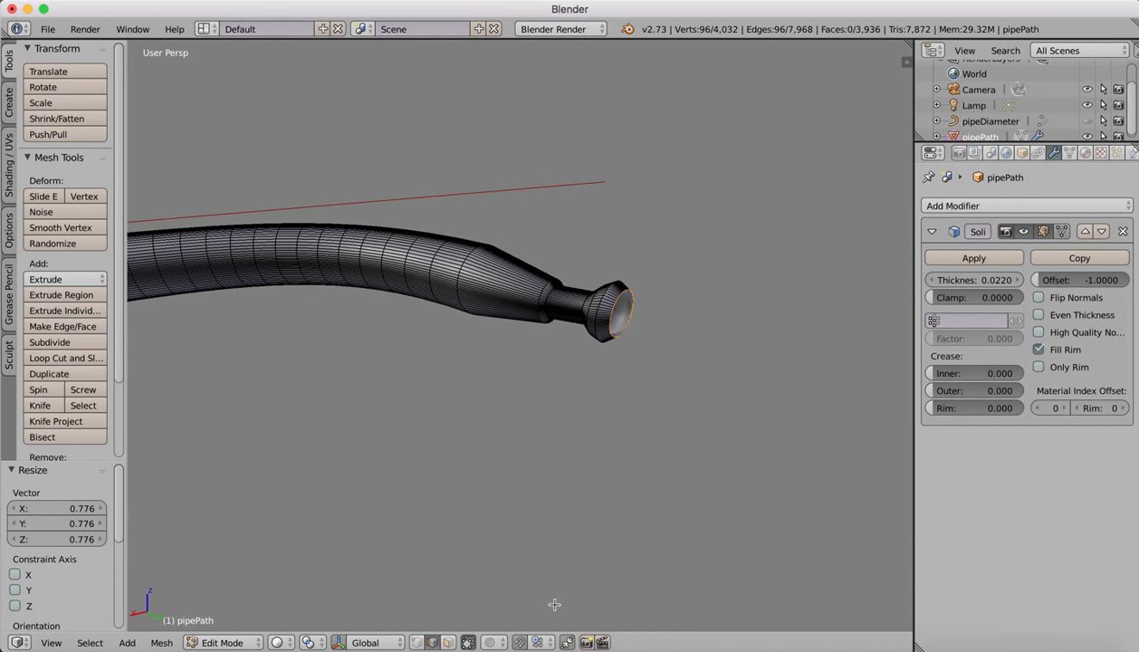
{"action": "scroll", "coordinate": [554, 350], "scroll_direction": "left", "scroll_amount": 10}
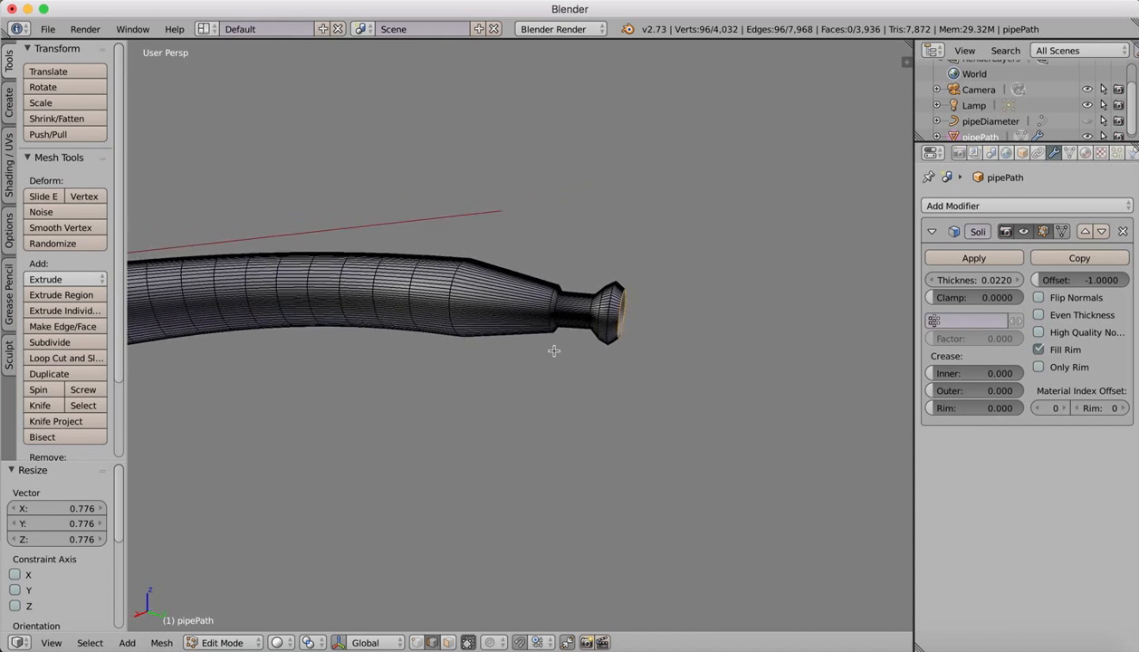
{"action": "scroll", "coordinate": [554, 350], "scroll_direction": "left", "scroll_amount": 10}
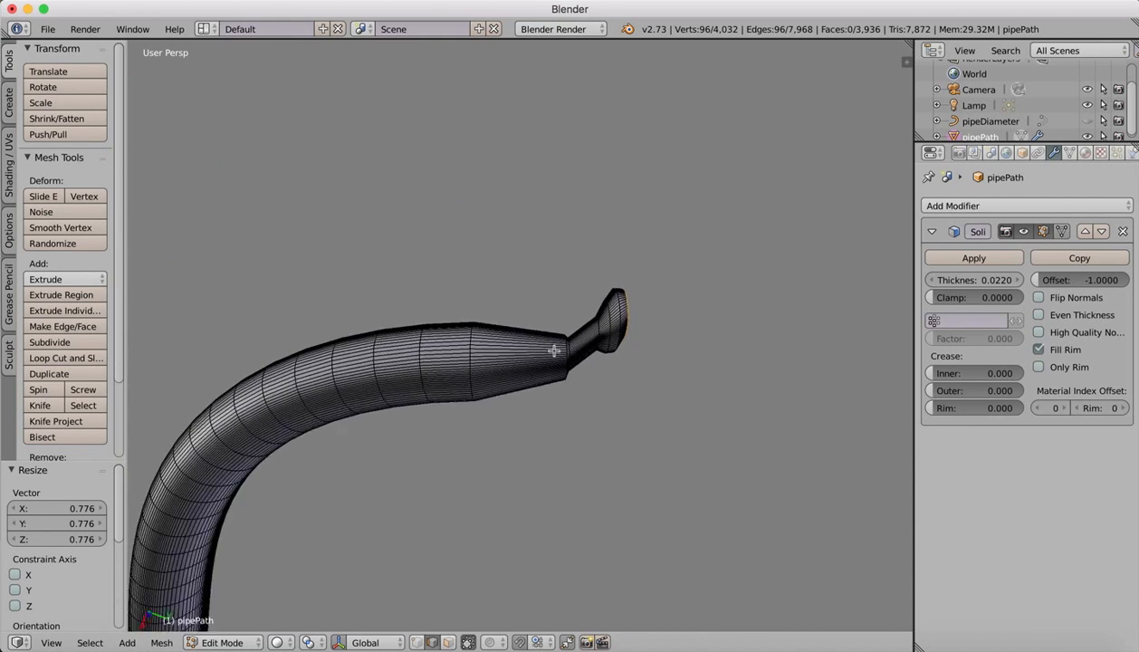
{"action": "scroll", "coordinate": [554, 351], "scroll_direction": "left", "scroll_amount": 10}
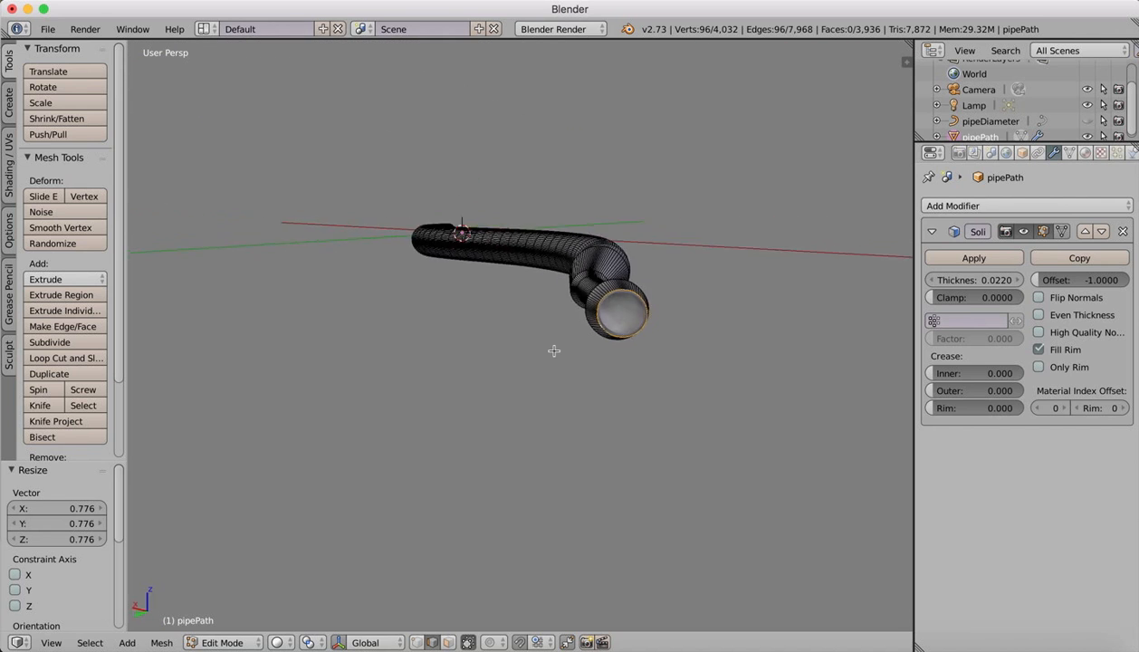
{"action": "scroll", "coordinate": [554, 351], "scroll_direction": "left", "scroll_amount": 10}
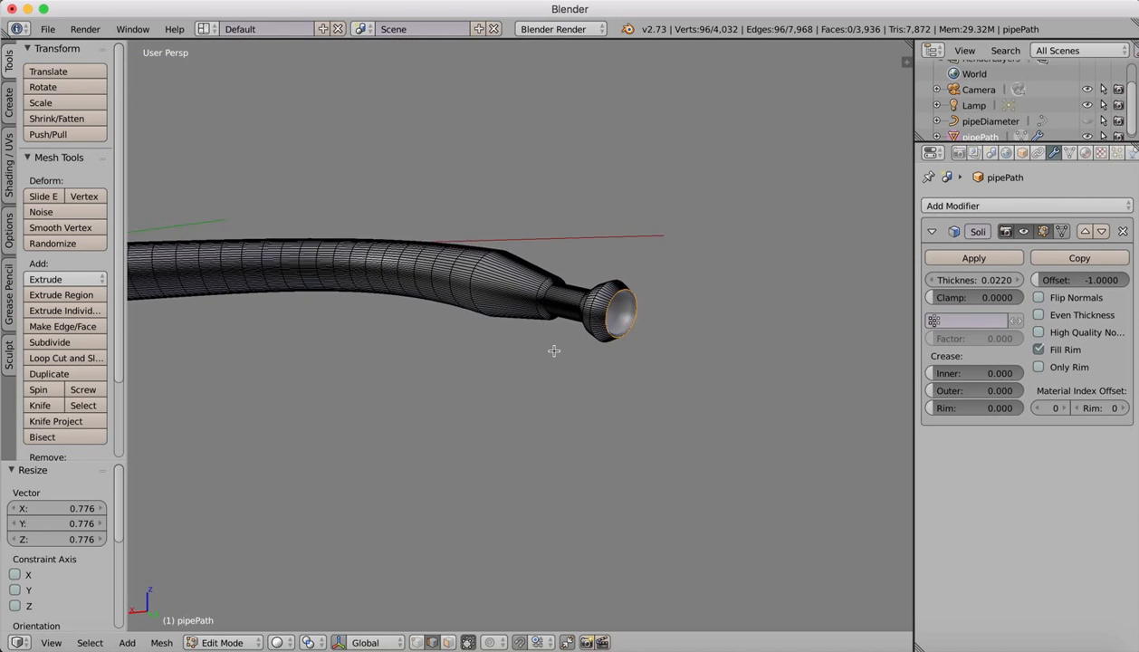
{"action": "scroll", "coordinate": [799, 116], "scroll_direction": "down", "scroll_amount": 6}
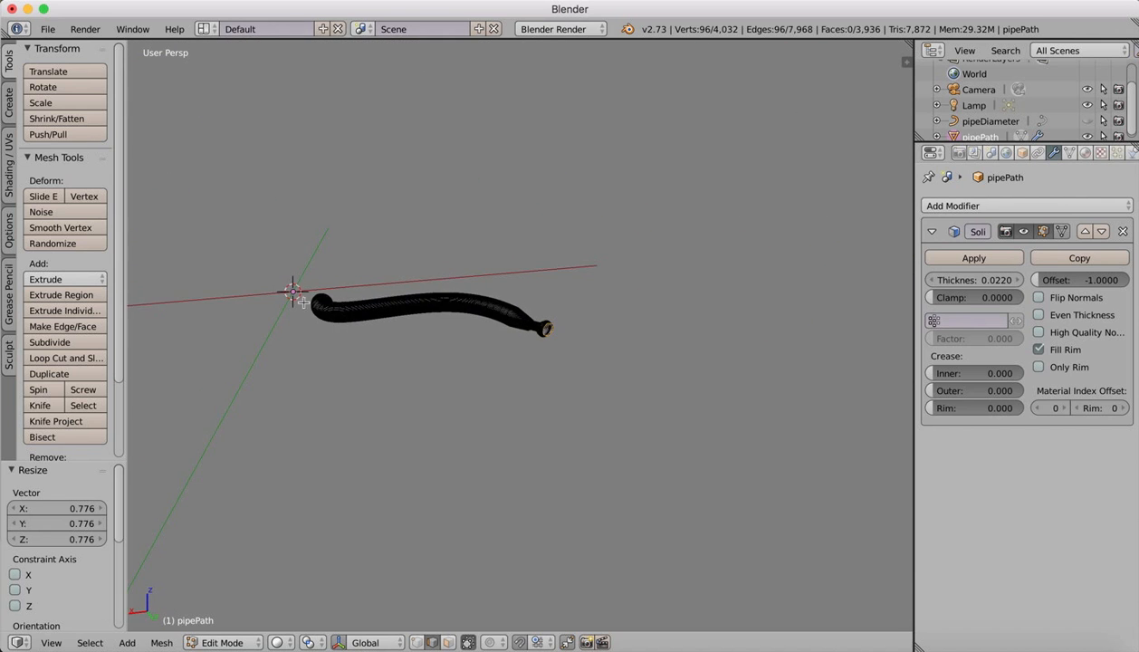
{"action": "scroll", "coordinate": [300, 319], "scroll_direction": "up", "scroll_amount": 10}
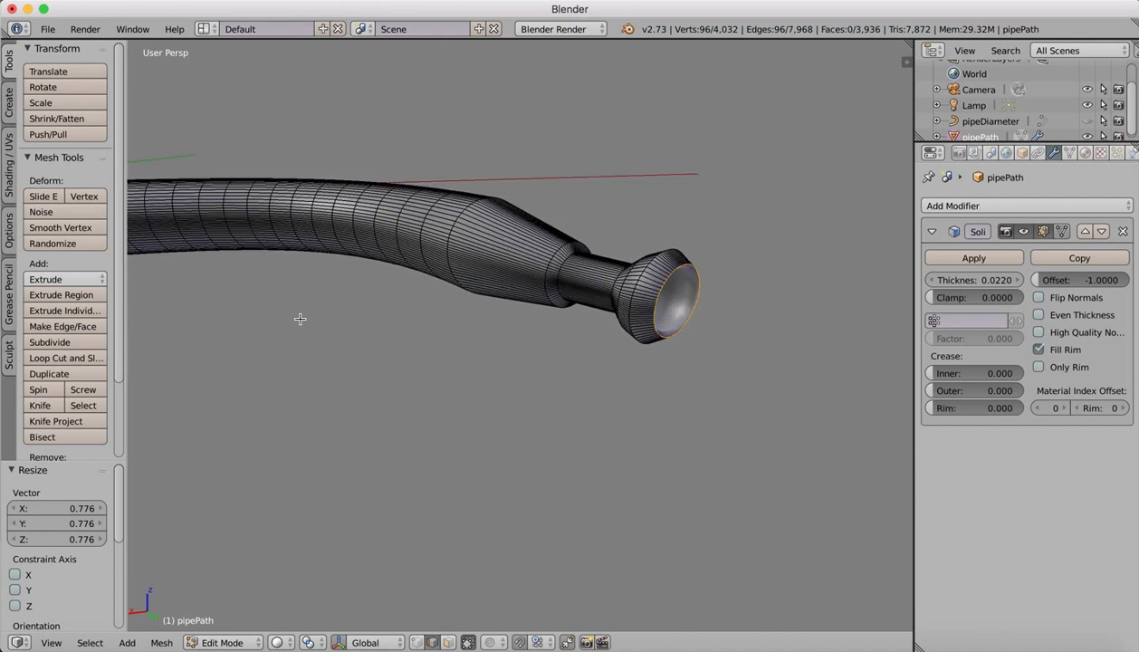
{"action": "scroll", "coordinate": [461, 287], "scroll_direction": "down", "scroll_amount": 6}
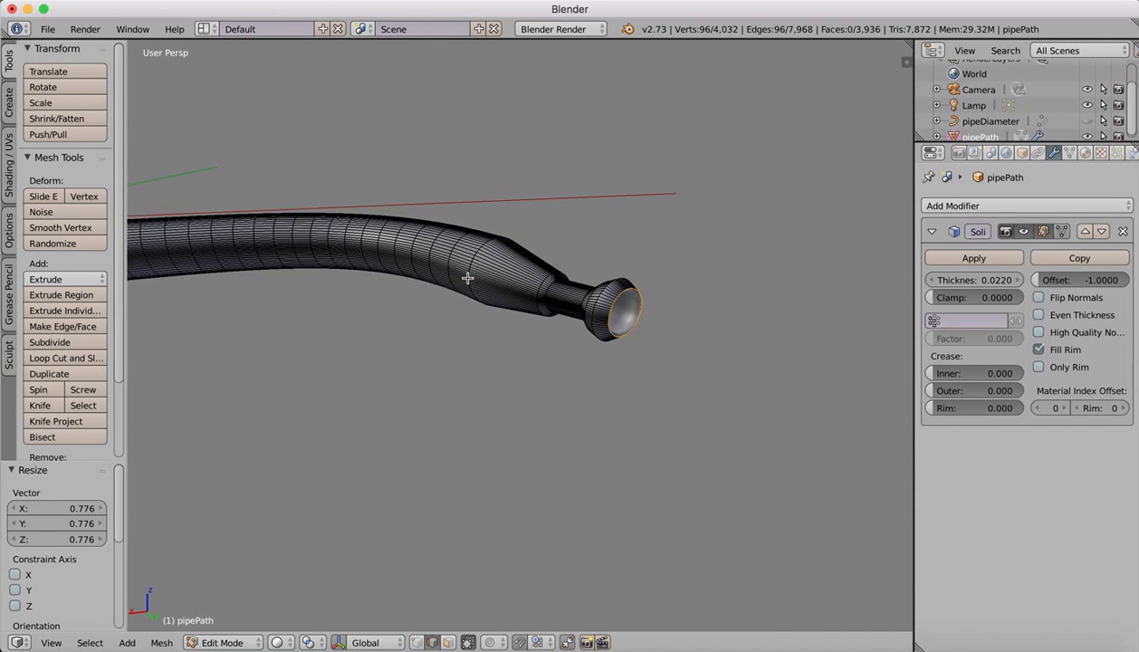
{"action": "scroll", "coordinate": [732, 198], "scroll_direction": "up", "scroll_amount": 6}
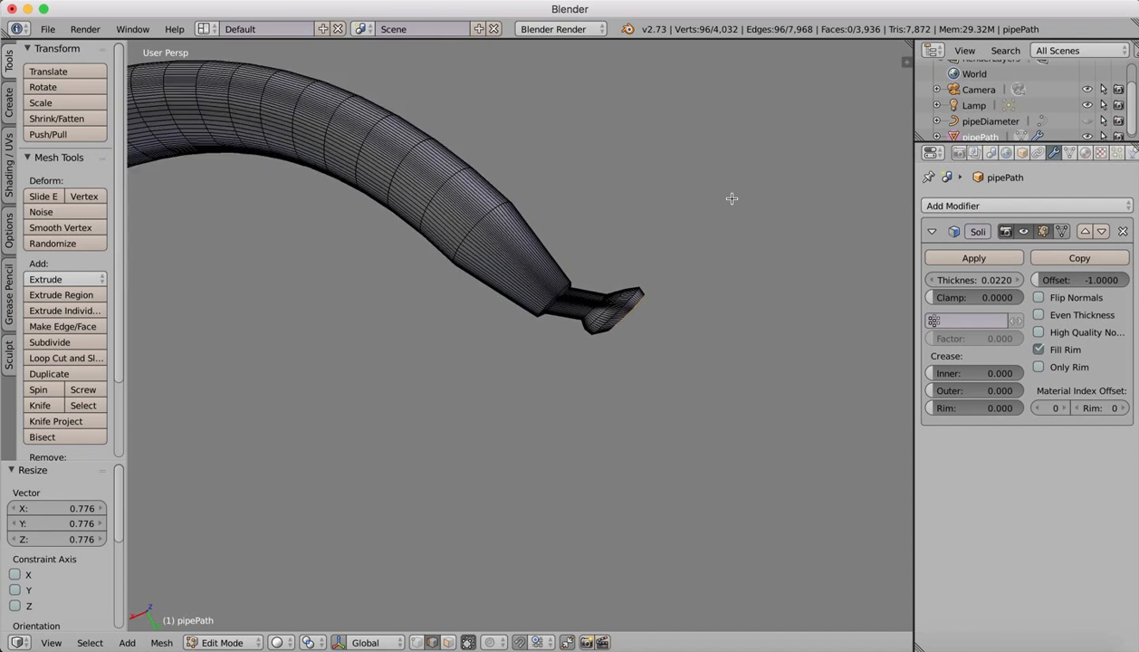
{"action": "scroll", "coordinate": [731, 198], "scroll_direction": "down", "scroll_amount": 3}
{"action": "scroll", "coordinate": [732, 198], "scroll_direction": "up", "scroll_amount": 5}
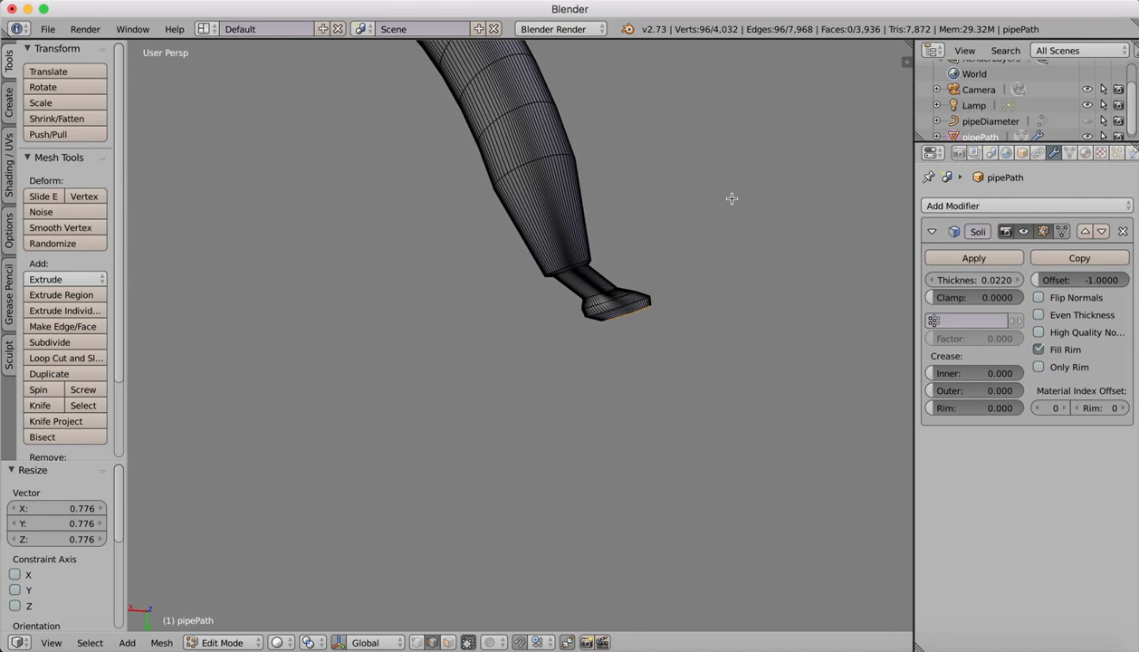
Inspect the open rim, neck and tapered section of the pipe's end, orbiting around the full pipe length
{"action": "scroll", "coordinate": [731, 198], "scroll_direction": "up", "scroll_amount": 6}
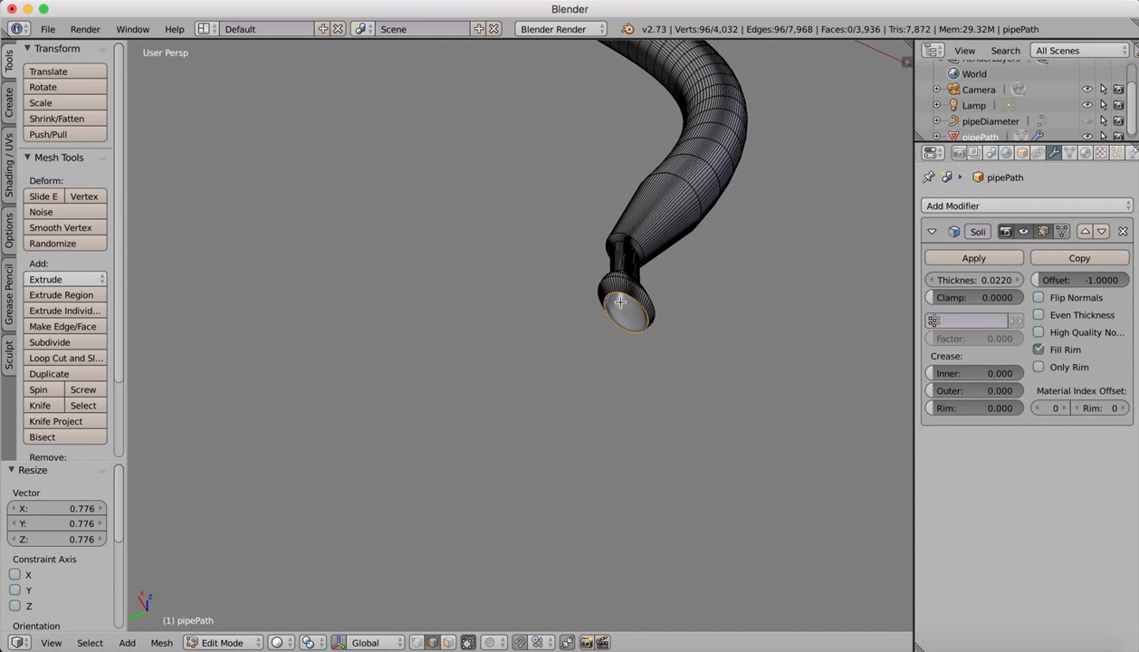
{"action": "scroll", "coordinate": [395, 253], "scroll_direction": "left", "scroll_amount": 8}
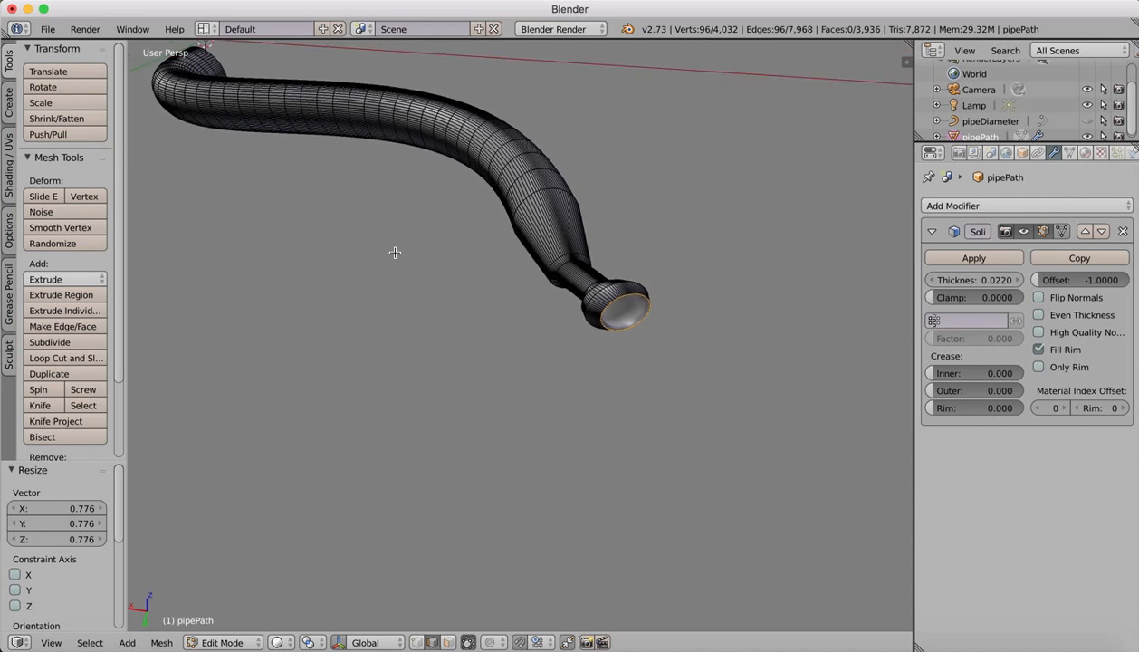
{"action": "scroll", "coordinate": [395, 252], "scroll_direction": "up", "scroll_amount": 6}
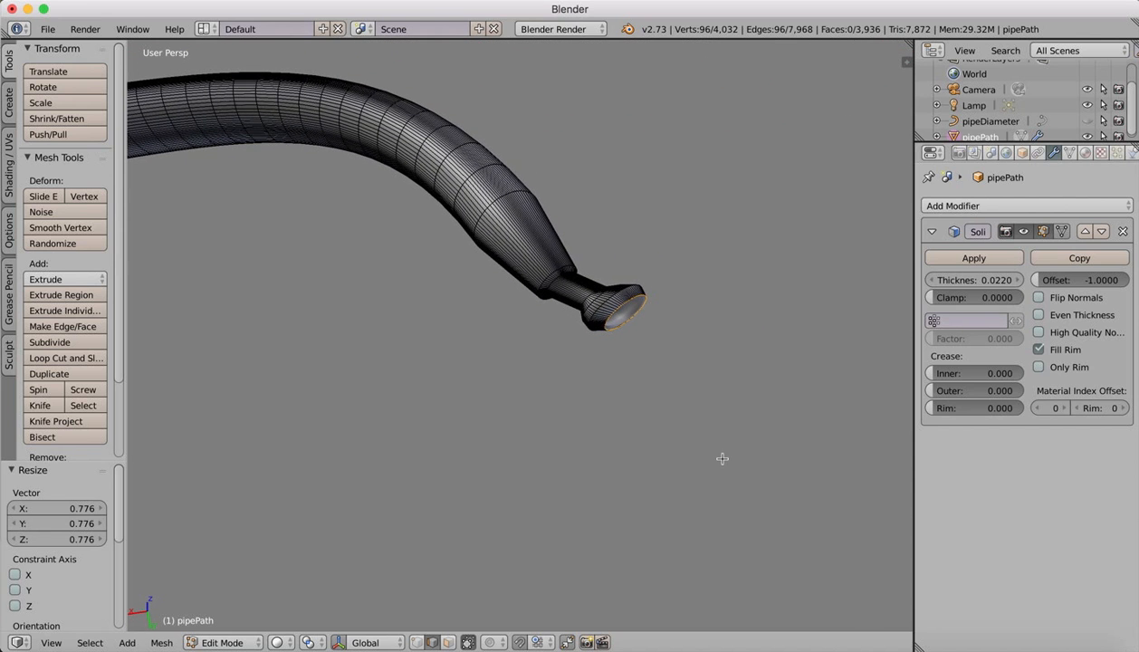
{"action": "scroll", "coordinate": [721, 460], "scroll_direction": "down", "scroll_amount": 4, "text": "ctrl"}
{"action": "scroll", "coordinate": [721, 463], "scroll_direction": "down", "scroll_amount": 5, "text": "ctrl"}
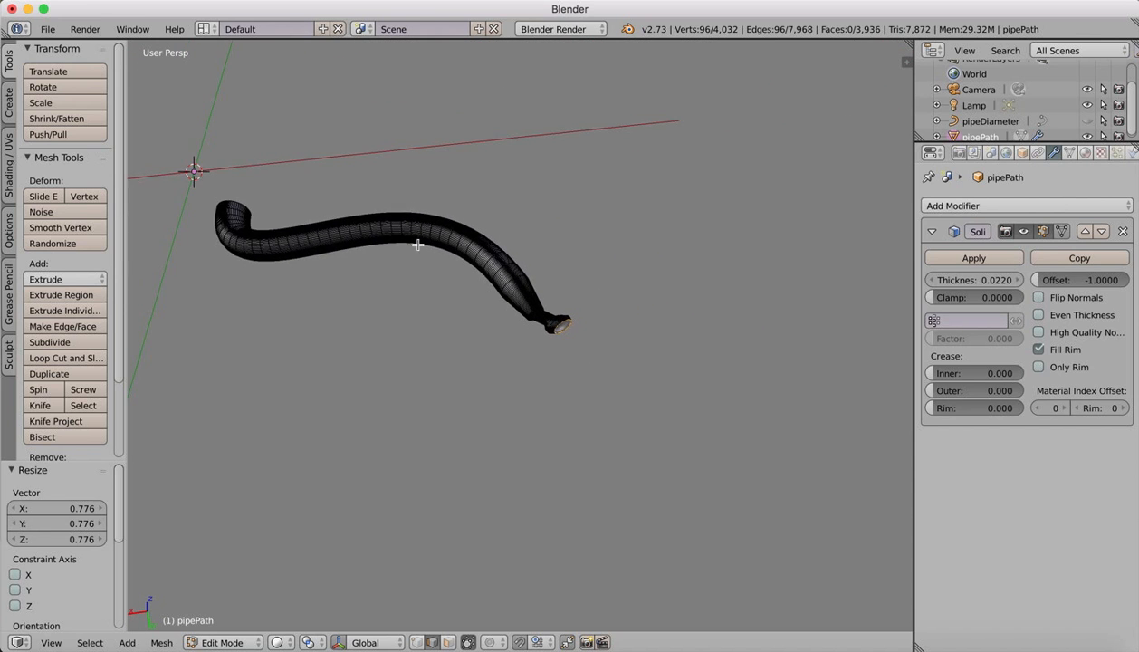
{"action": "scroll", "coordinate": [437, 258], "scroll_direction": "up", "scroll_amount": 6}
{"action": "scroll", "coordinate": [437, 257], "scroll_direction": "down", "scroll_amount": 10}
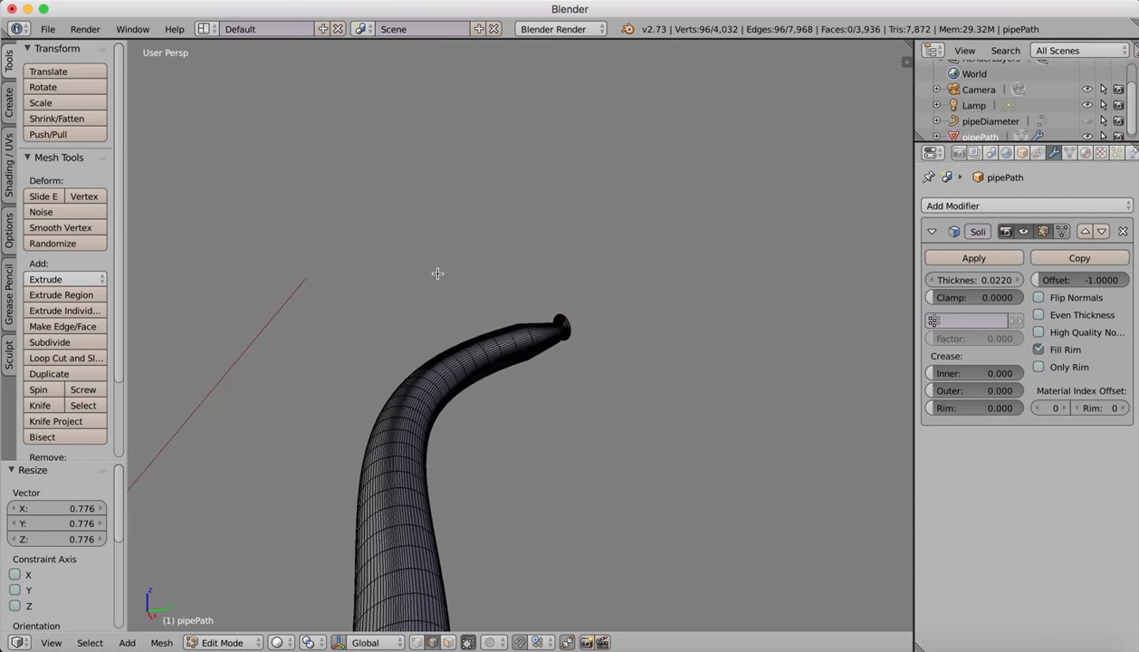
{"action": "scroll", "coordinate": [437, 274], "scroll_direction": "up", "scroll_amount": 10}
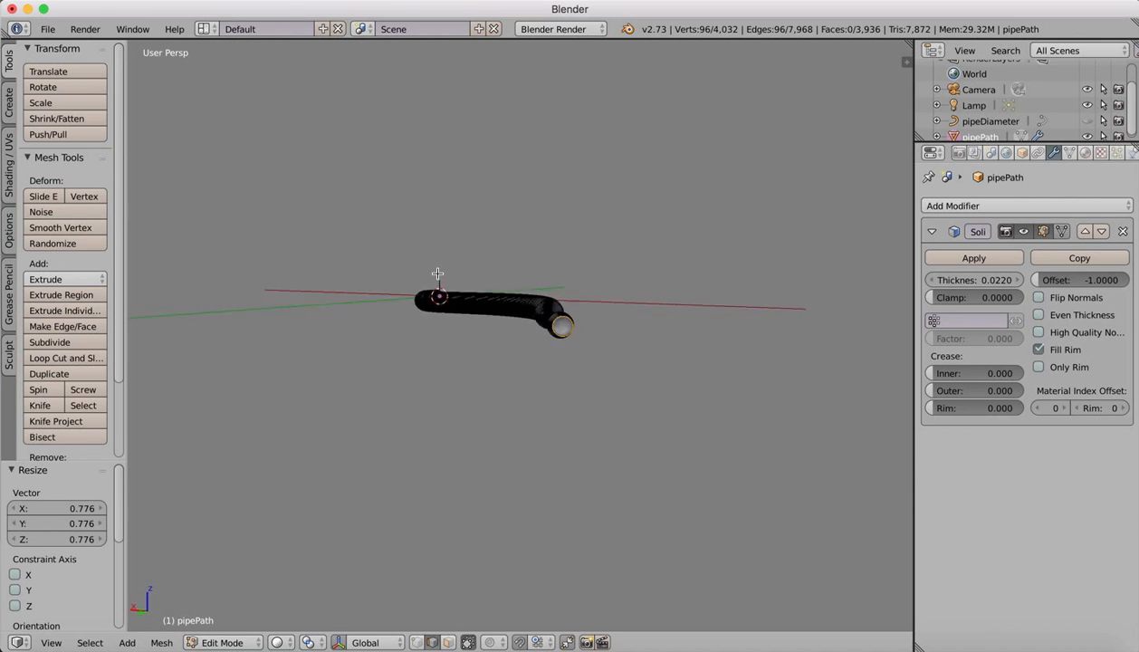
{"action": "scroll", "coordinate": [541, 274], "scroll_direction": "up", "scroll_amount": 8}
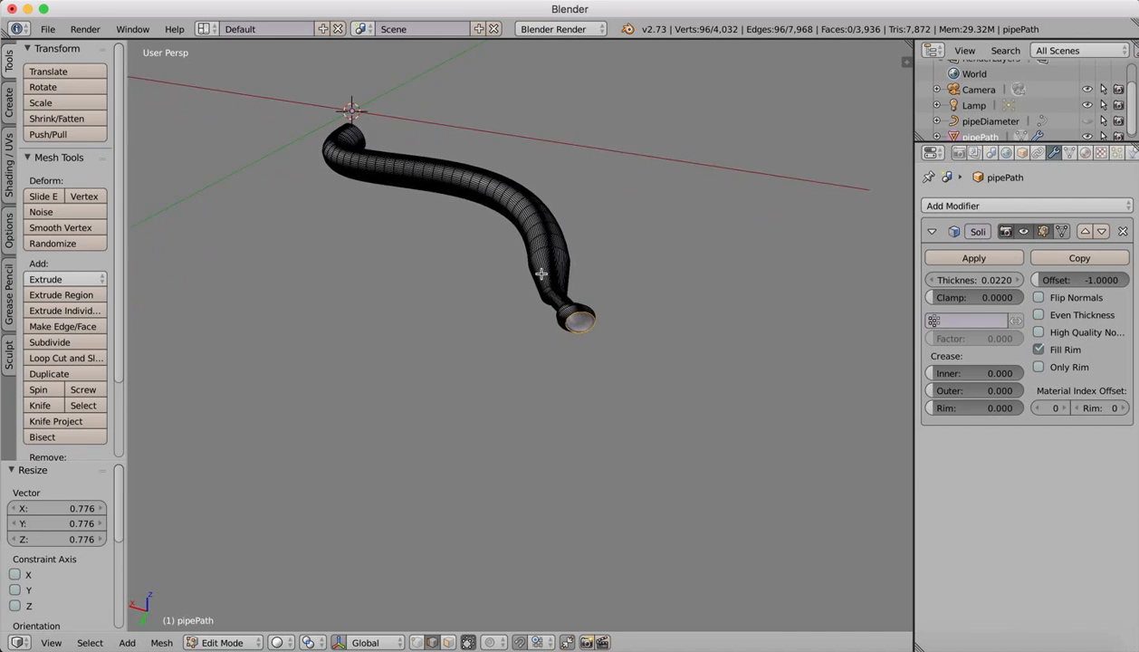
{"action": "scroll", "coordinate": [572, 470], "scroll_direction": "down", "scroll_amount": 4}
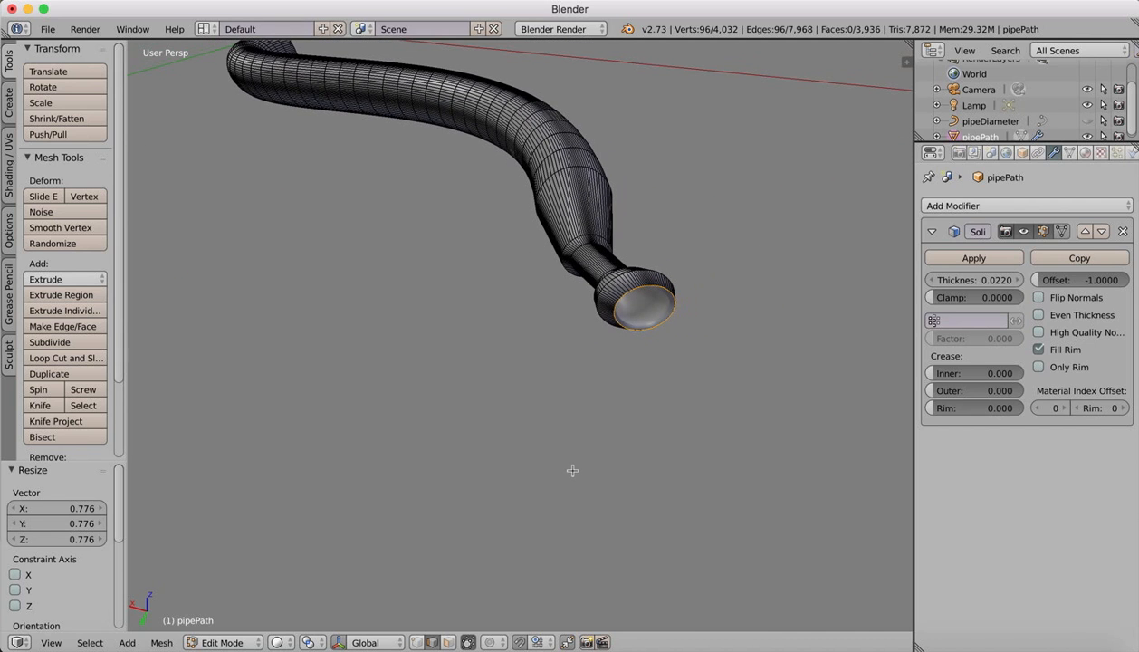
{"action": "scroll", "coordinate": [737, 572], "scroll_direction": "down", "scroll_amount": 2}
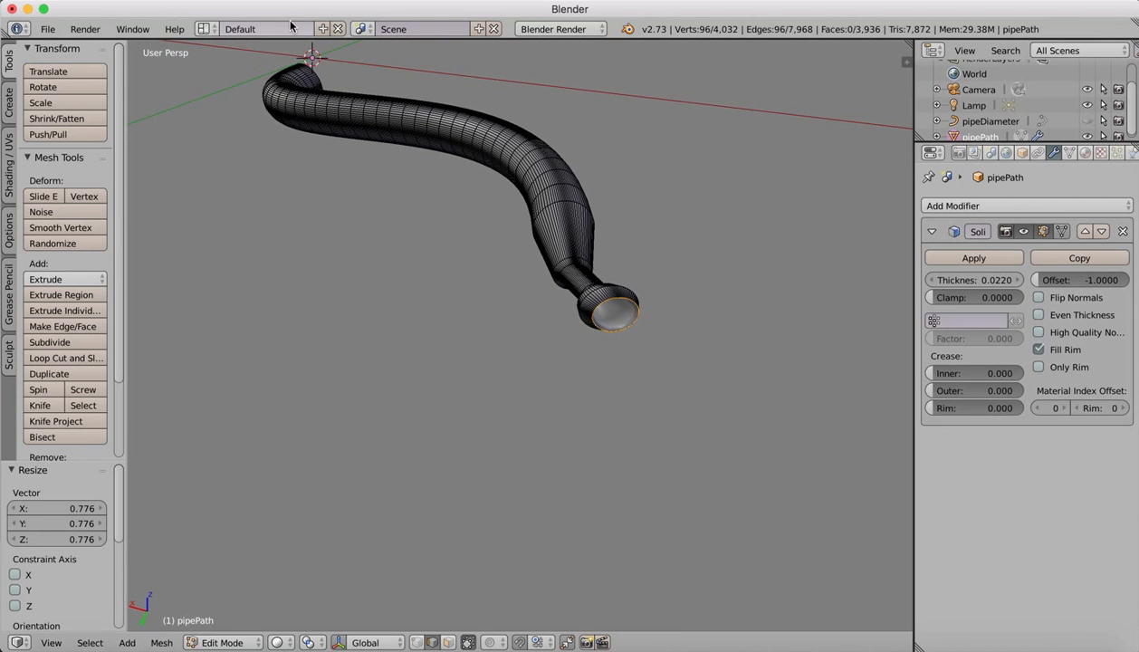
{"action": "scroll", "coordinate": [272, 52], "scroll_direction": "up", "scroll_amount": 10}
{"action": "scroll", "coordinate": [271, 52], "scroll_direction": "down", "scroll_amount": 10}
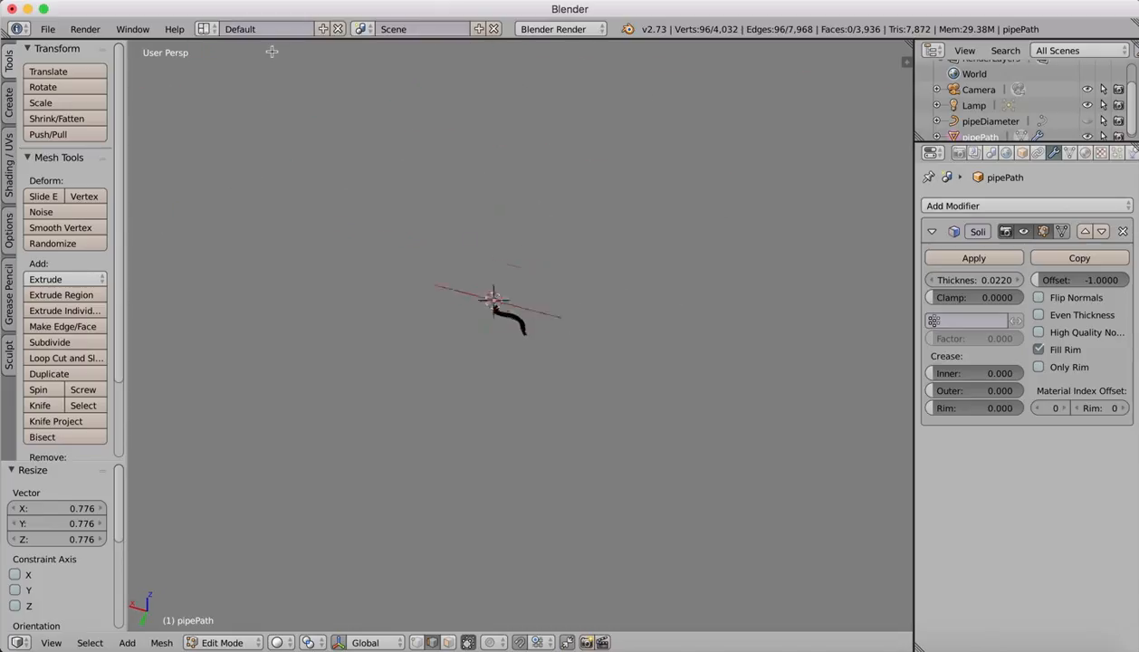
{"action": "scroll", "coordinate": [499, 313], "scroll_direction": "up", "scroll_amount": 6}
{"action": "scroll", "coordinate": [499, 313], "scroll_direction": "up", "scroll_amount": 6}
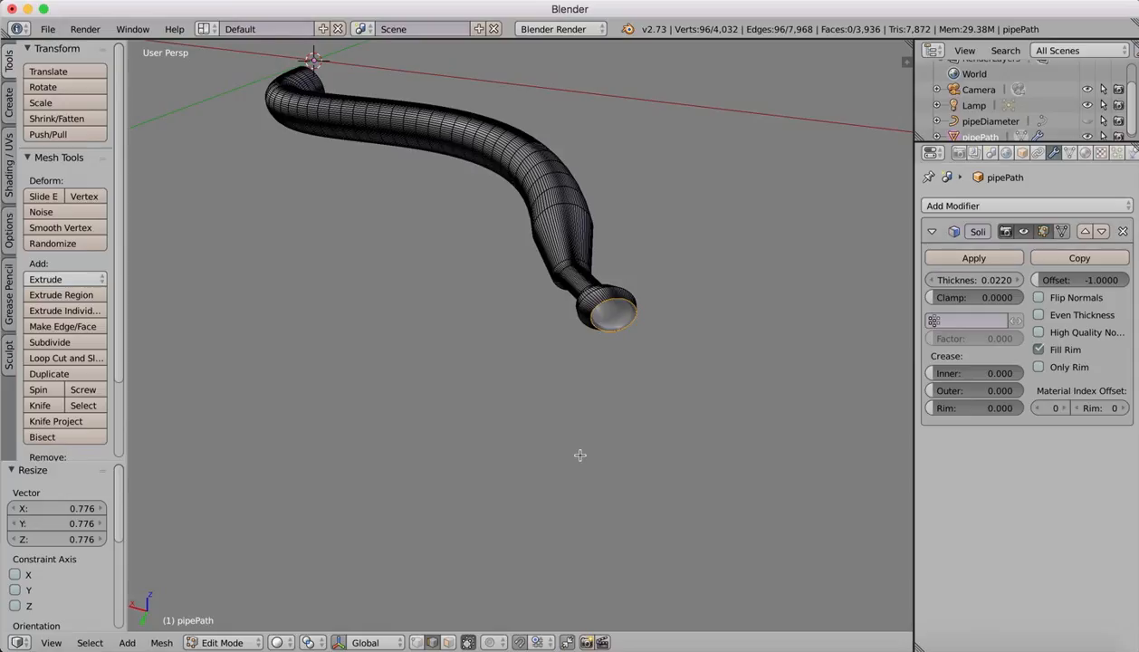
{"action": "left_click", "coordinate": [575, 10]}
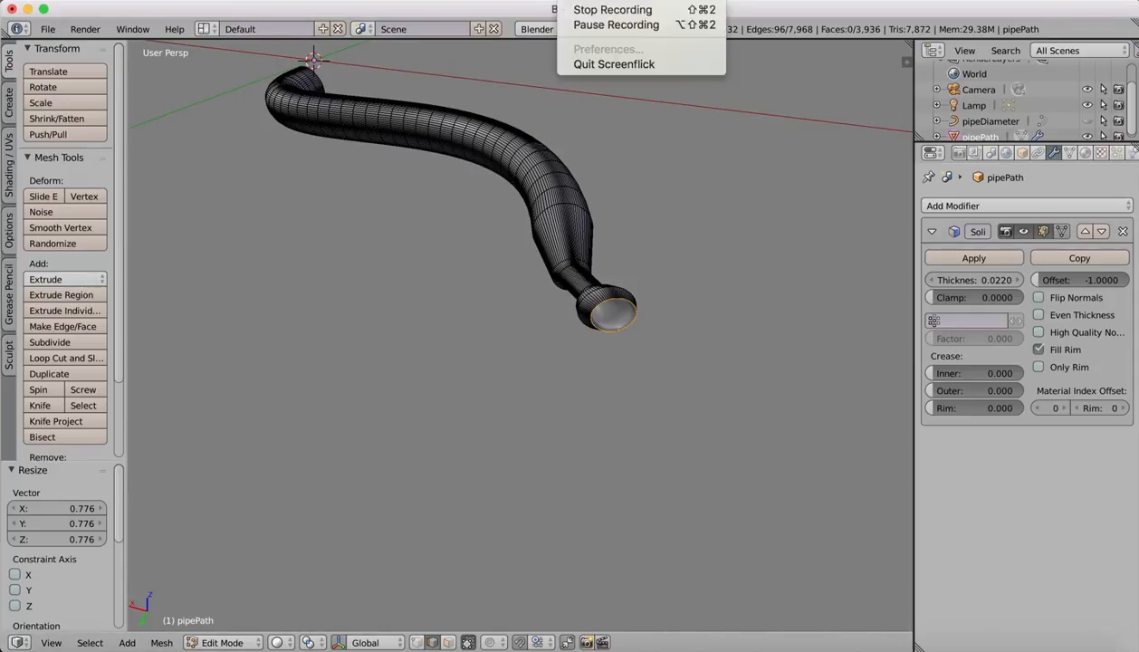